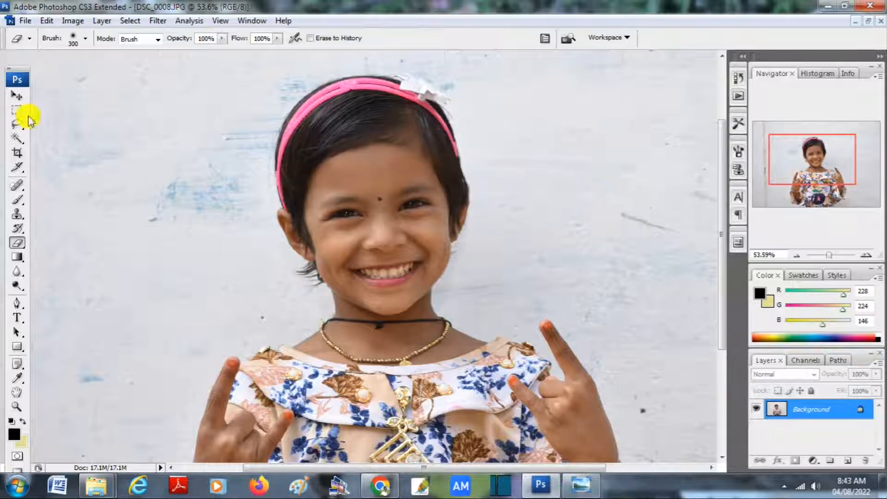
# Dock the toolbox and start a Pen tool path along the outer edge of the girl's white hair bow.
pyautogui.moveTo(16, 69); pyautogui.dragTo(11, 52)
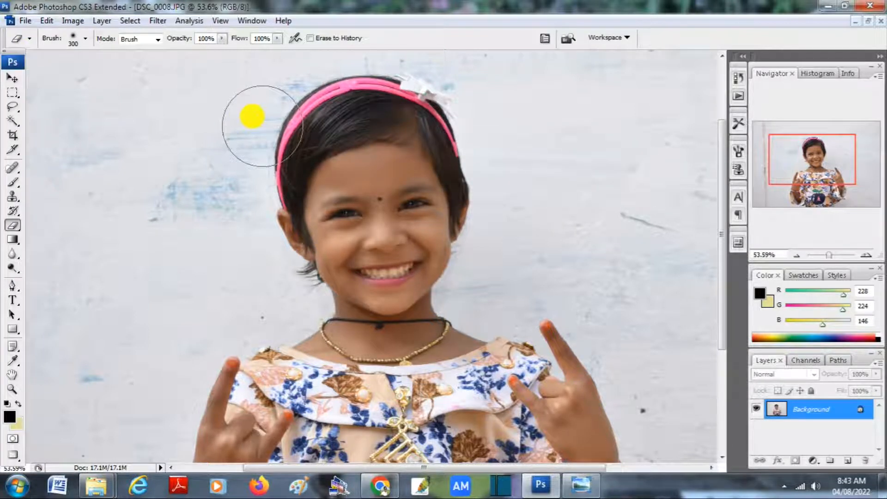
pyautogui.click(11, 286)
pyautogui.scroll(5, 447, 109)
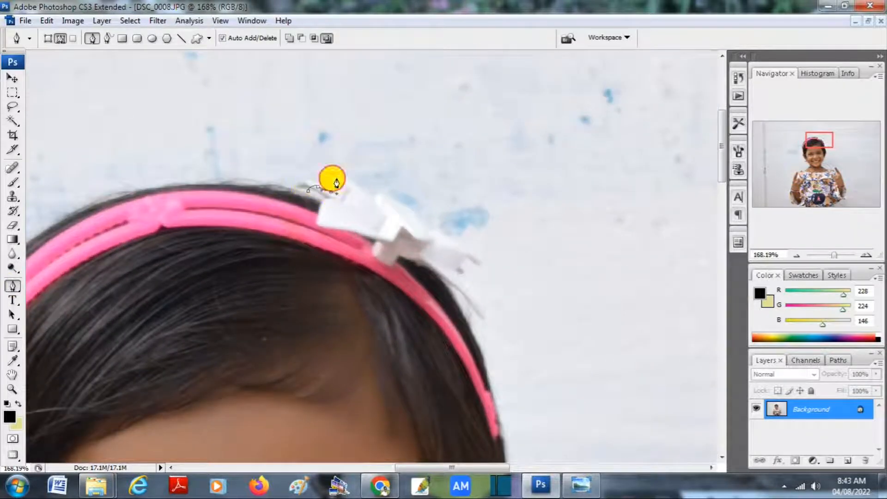
pyautogui.moveTo(442, 251); pyautogui.dragTo(406, 207)
pyautogui.moveTo(432, 210); pyautogui.dragTo(433, 240)
pyautogui.moveTo(444, 266); pyautogui.dragTo(430, 225)
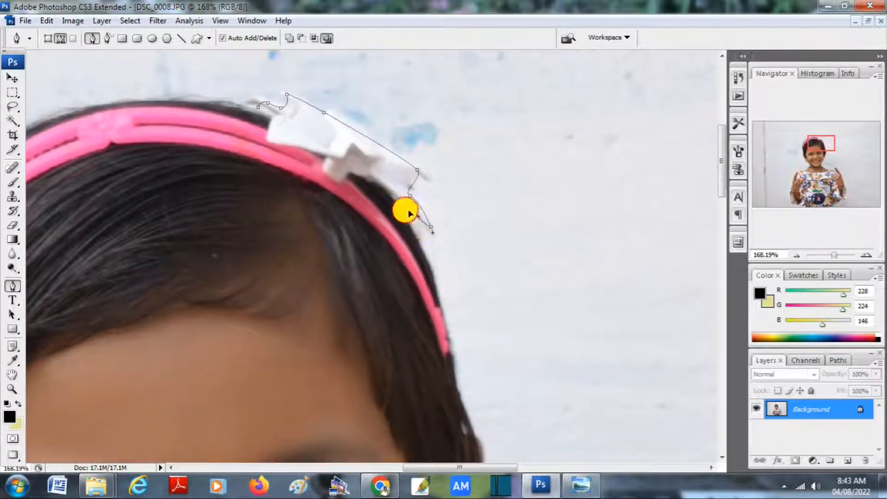
# Continue the path down the hair edge below the bow and around the ear to the earlobe.
pyautogui.moveTo(432, 295)
pyautogui.mouseDown()
pyautogui.moveTo(421, 255)
pyautogui.moveTo(433, 282)
pyautogui.mouseUp()
pyautogui.moveTo(441, 319); pyautogui.dragTo(415, 223)
pyautogui.moveTo(421, 273); pyautogui.dragTo(424, 281)
pyautogui.moveTo(432, 324); pyautogui.dragTo(420, 249)
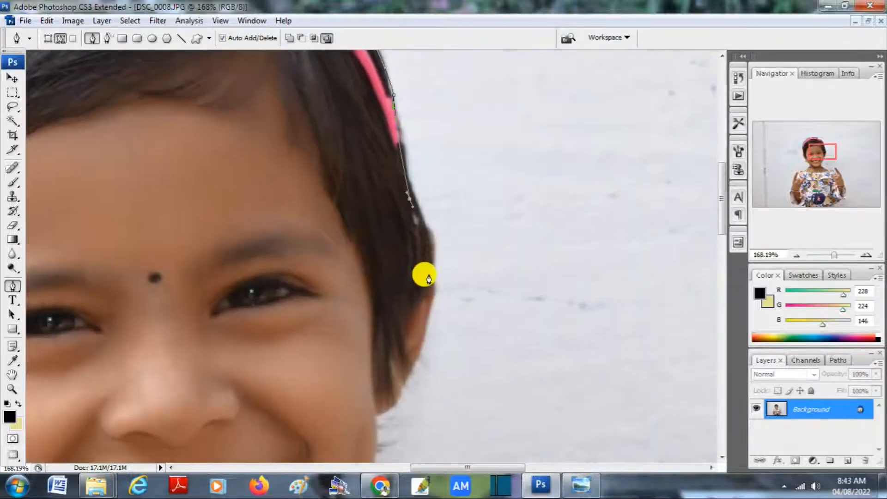
pyautogui.moveTo(429, 280); pyautogui.dragTo(427, 301)
pyautogui.moveTo(428, 340); pyautogui.dragTo(466, 238)
pyautogui.moveTo(442, 275)
pyautogui.mouseDown()
pyautogui.moveTo(437, 289)
pyautogui.moveTo(453, 276)
pyautogui.mouseUp()
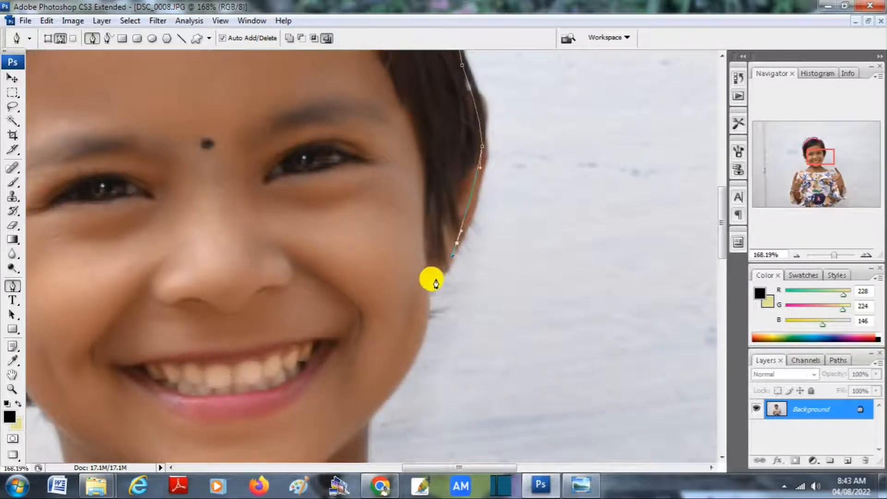
# Trace the path from the earlobe along the cheek and neck to the outer end of the necklace cord.
pyautogui.scroll(5, 427, 284)
pyautogui.moveTo(421, 326); pyautogui.dragTo(476, 181)
pyautogui.moveTo(450, 280); pyautogui.dragTo(551, 170)
pyautogui.click(511, 211)
pyautogui.scroll(-4, 508, 207)
pyautogui.moveTo(533, 227); pyautogui.dragTo(551, 231)
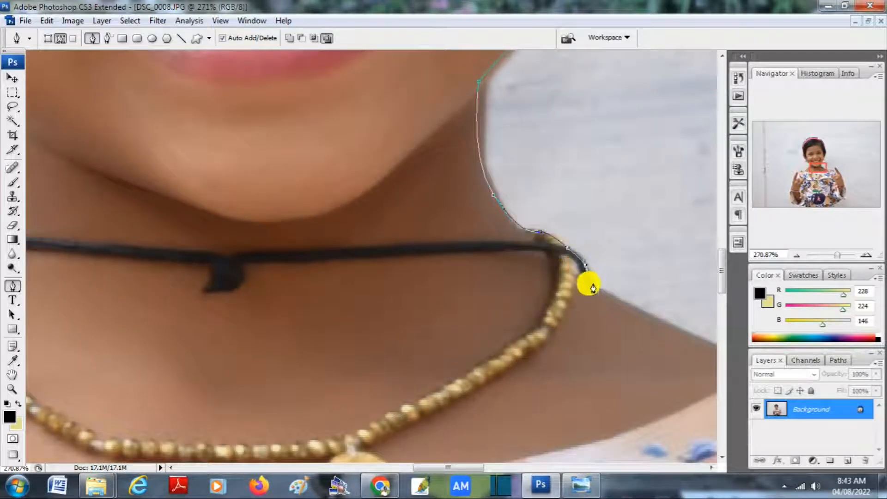
pyautogui.click(593, 286)
# Extend the path along the bare shoulder and over the peak of the dress collar.
pyautogui.moveTo(593, 288); pyautogui.dragTo(489, 175)
pyautogui.moveTo(566, 222); pyautogui.dragTo(412, 216)
pyautogui.click(404, 214)
pyautogui.click(451, 188)
pyautogui.moveTo(530, 217); pyautogui.dragTo(561, 226)
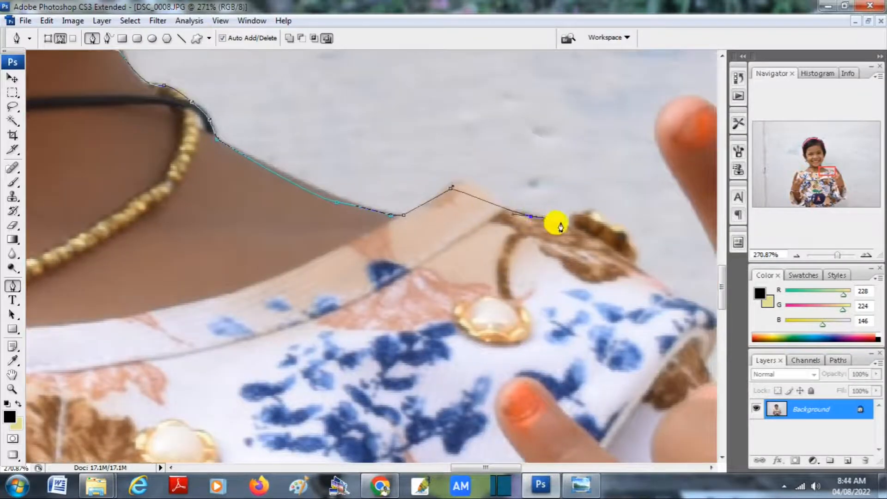
# Trace the path around the gold shoulder button and along the outer edge of the collar ruffle.
pyautogui.click(586, 213)
pyautogui.click(616, 232)
pyautogui.moveTo(635, 261); pyautogui.dragTo(517, 184)
pyautogui.moveTo(512, 185); pyautogui.dragTo(516, 187)
pyautogui.moveTo(559, 222); pyautogui.dragTo(496, 159)
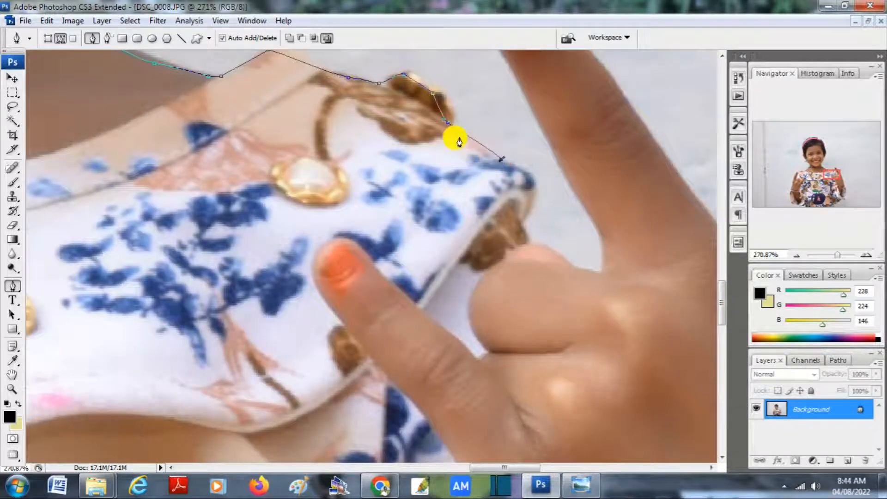
pyautogui.moveTo(455, 135); pyautogui.dragTo(408, 114)
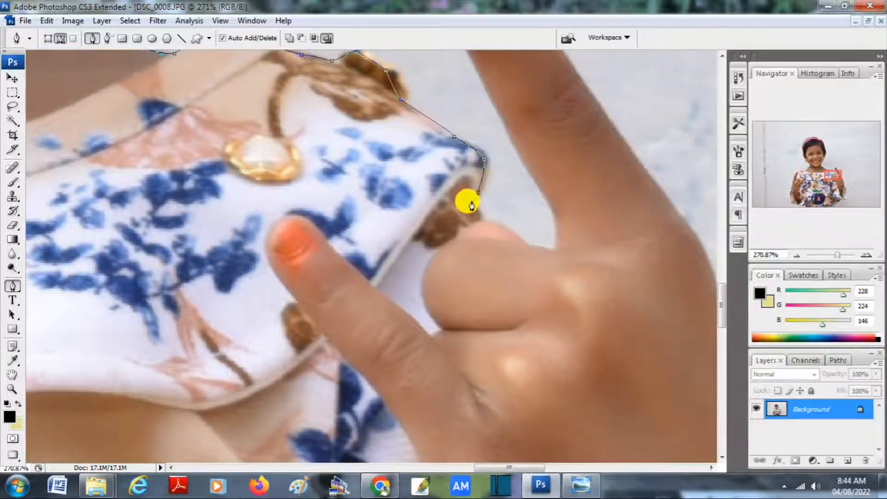
# Continue the path from the ruffle over the curled fingers and up the inner edge of the raised finger.
pyautogui.moveTo(481, 215); pyautogui.dragTo(471, 192)
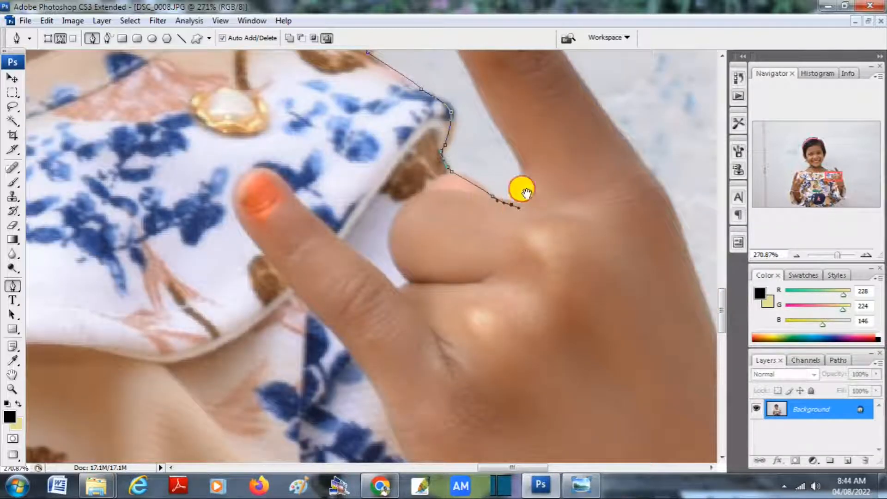
pyautogui.moveTo(526, 193); pyautogui.dragTo(517, 220)
pyautogui.moveTo(504, 174); pyautogui.dragTo(483, 217)
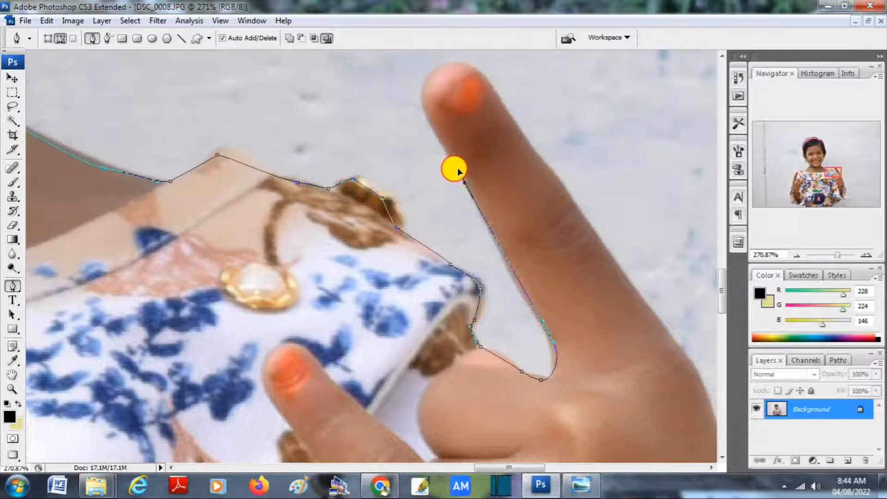
# Curve the path around the raised finger's tip, redoing the segment on its far side.
pyautogui.moveTo(427, 117); pyautogui.dragTo(478, 234)
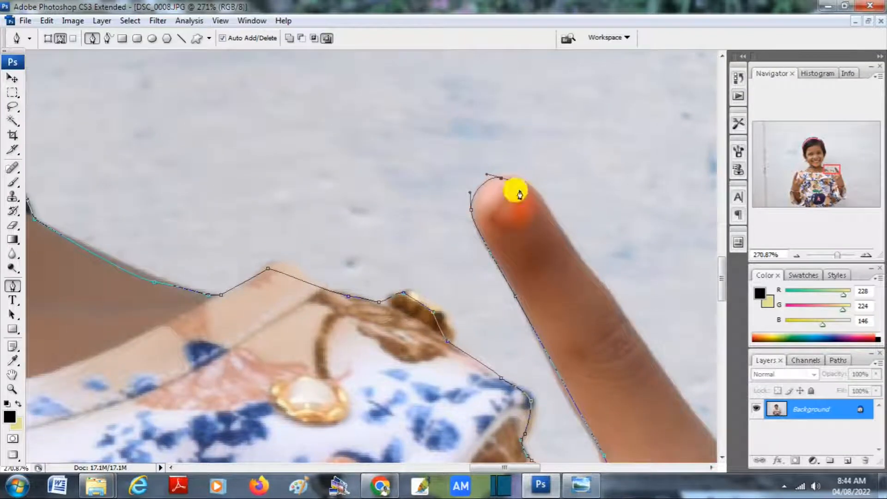
pyautogui.moveTo(558, 225); pyautogui.dragTo(577, 254)
pyautogui.hotkey('ctrl', 'z')
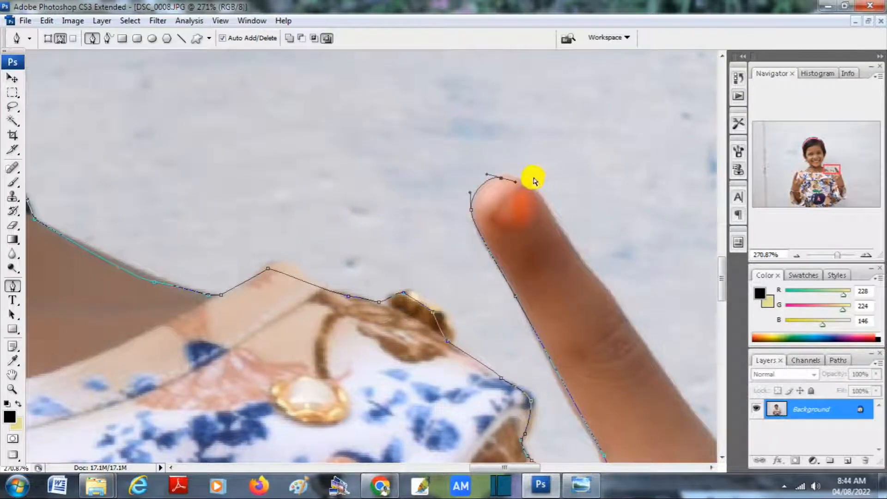
pyautogui.moveTo(515, 179); pyautogui.dragTo(539, 191)
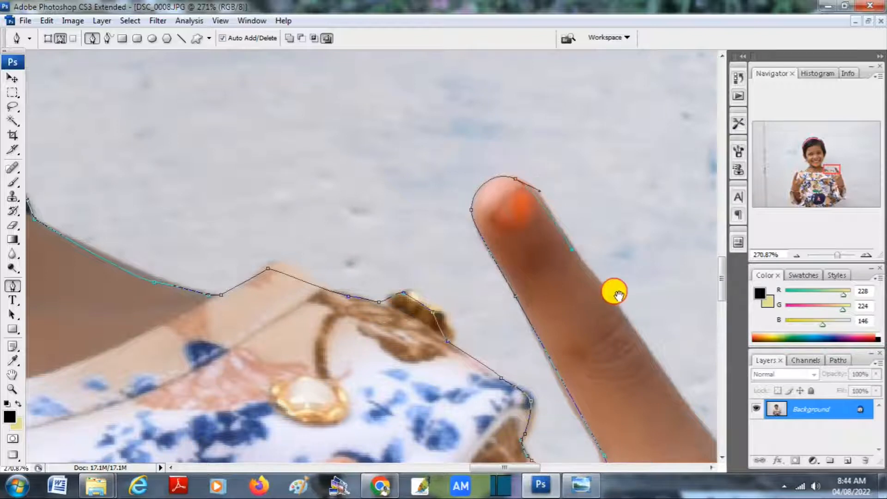
pyautogui.moveTo(618, 294); pyautogui.dragTo(507, 231)
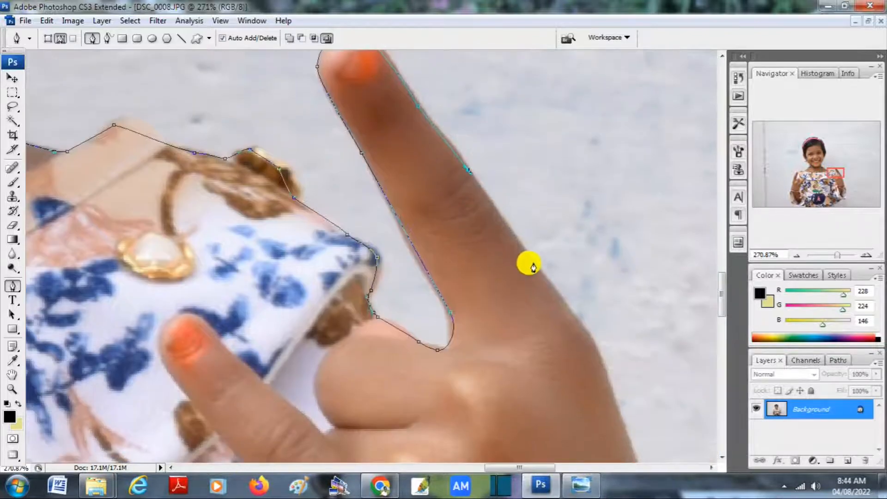
# Trace the path down the outer edge of the raised finger and the back of the hand.
pyautogui.moveTo(536, 267); pyautogui.dragTo(577, 321)
pyautogui.moveTo(583, 315); pyautogui.dragTo(491, 209)
pyautogui.moveTo(545, 352); pyautogui.dragTo(479, 158)
pyautogui.moveTo(517, 262); pyautogui.dragTo(528, 298)
# Extend the path along the wrist and around the outer edge of the colourful bracelet.
pyautogui.moveTo(529, 340); pyautogui.dragTo(530, 275)
pyautogui.moveTo(528, 265); pyautogui.dragTo(528, 282)
pyautogui.click(530, 293)
pyautogui.moveTo(544, 317); pyautogui.dragTo(555, 253)
pyautogui.moveTo(562, 261); pyautogui.dragTo(563, 280)
pyautogui.click(563, 303)
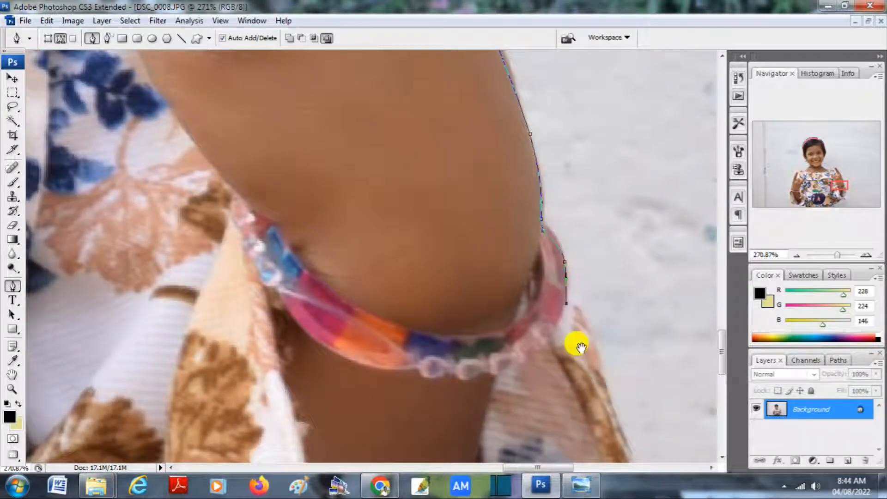
# Trace the path from the bracelet down the outer edge of the sleeve and around its lower corner.
pyautogui.moveTo(583, 344); pyautogui.dragTo(526, 172)
pyautogui.moveTo(564, 254); pyautogui.dragTo(581, 331)
pyautogui.moveTo(593, 362); pyautogui.dragTo(487, 176)
pyautogui.moveTo(531, 284); pyautogui.dragTo(534, 302)
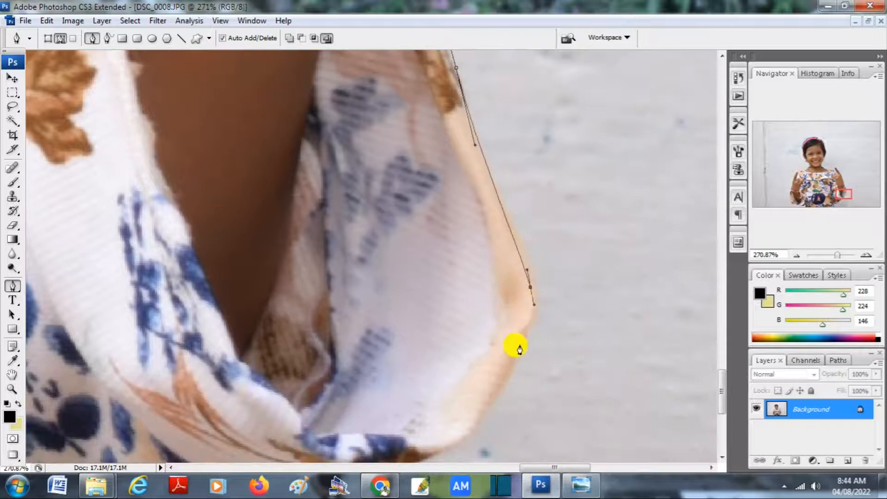
pyautogui.moveTo(514, 355); pyautogui.dragTo(503, 381)
pyautogui.moveTo(494, 412); pyautogui.dragTo(639, 213)
# Continue the path along the underside of the sleeve to its lowest point.
pyautogui.moveTo(592, 250); pyautogui.dragTo(548, 260)
pyautogui.moveTo(488, 268); pyautogui.dragTo(551, 240)
pyautogui.moveTo(511, 280); pyautogui.dragTo(457, 339)
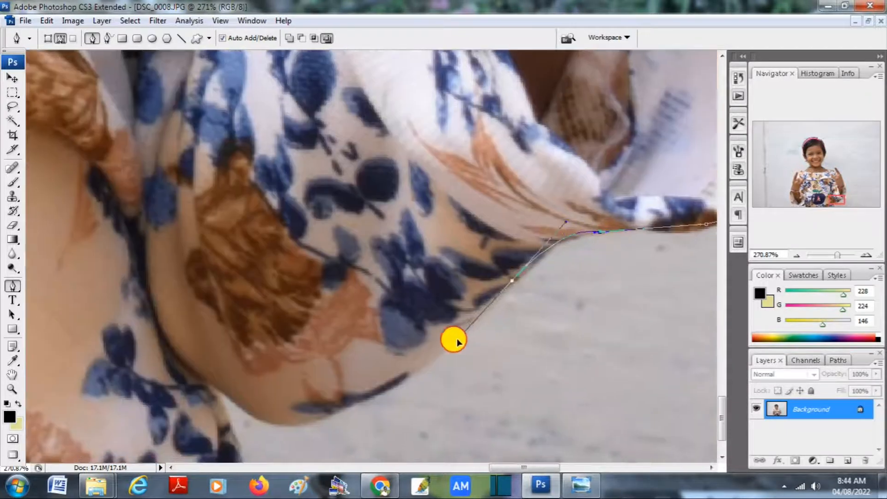
pyautogui.moveTo(395, 327); pyautogui.dragTo(590, 235)
pyautogui.moveTo(531, 319); pyautogui.dragTo(475, 332)
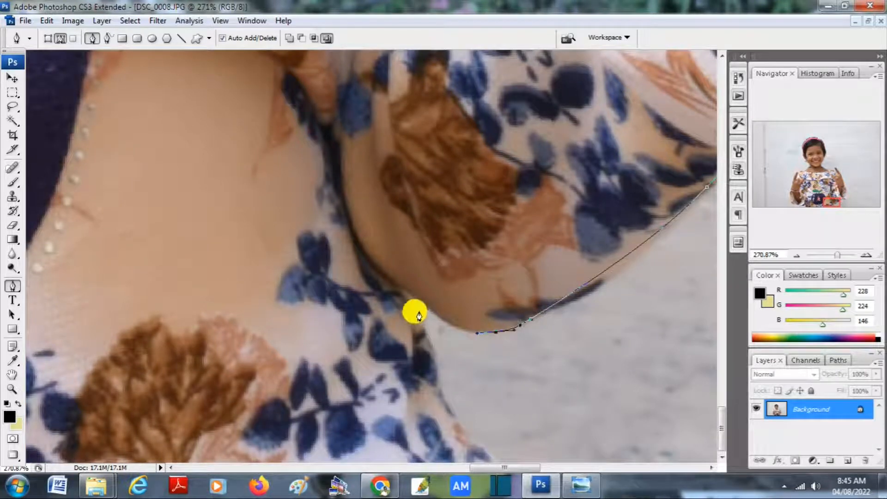
# Trace the dress side past the photo's bottom edge and carry the path beneath the photo to the opposite side.
pyautogui.moveTo(420, 303); pyautogui.dragTo(407, 292)
pyautogui.moveTo(473, 252); pyautogui.dragTo(467, 253)
pyautogui.moveTo(440, 418); pyautogui.dragTo(461, 438)
pyautogui.moveTo(470, 451); pyautogui.dragTo(478, 459)
pyautogui.hotkey('ctrl', '-')
pyautogui.hotkey('ctrl', '-')
pyautogui.hotkey('ctrl', '-')
pyautogui.hotkey('ctrl', '-')
pyautogui.hotkey('ctrl', '-')
pyautogui.hotkey('ctrl', '-')
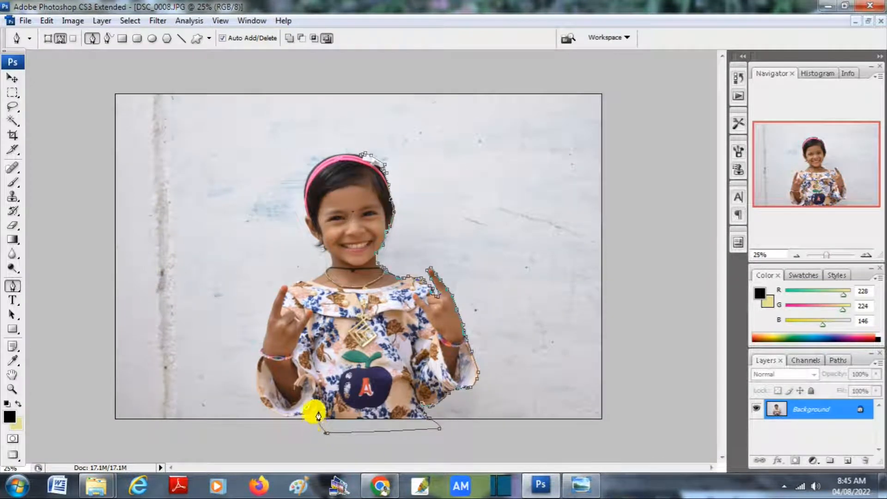
# Hide the panels and trace the path along the lower and outer edges of the other sleeve.
pyautogui.scroll(5, 305, 428)
pyautogui.moveTo(303, 352); pyautogui.dragTo(457, 204)
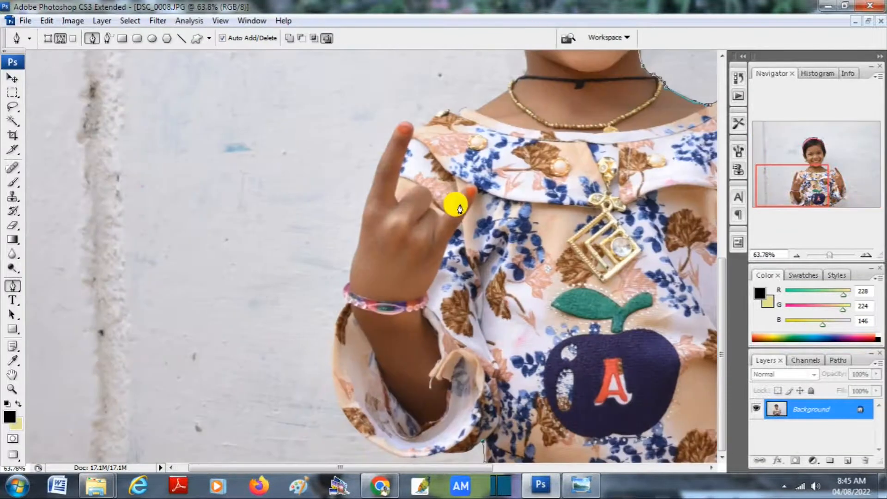
pyautogui.press('Tab')
pyautogui.moveTo(487, 318); pyautogui.dragTo(503, 331)
pyautogui.scroll(2, 502, 331)
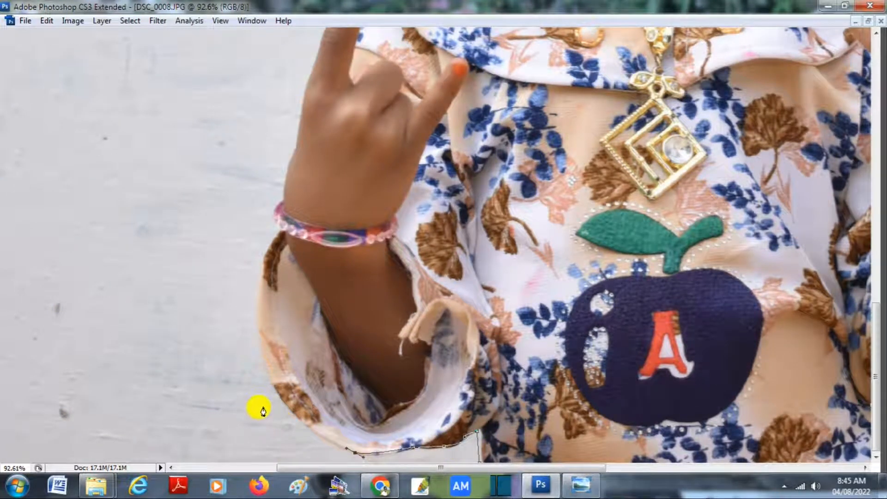
pyautogui.moveTo(286, 406); pyautogui.dragTo(281, 399)
pyautogui.moveTo(265, 365); pyautogui.dragTo(278, 332)
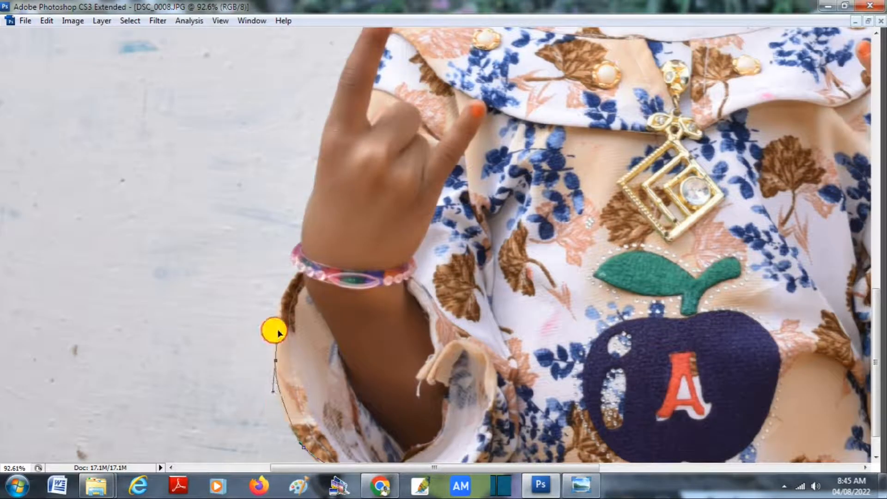
pyautogui.moveTo(291, 296); pyautogui.dragTo(264, 307)
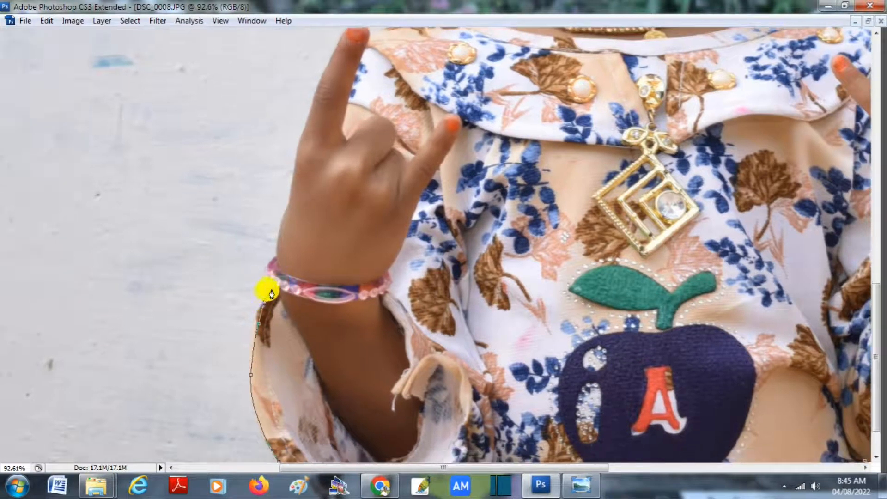
# Continue the path around the second bracelet and up the outer edge of the hand.
pyautogui.scroll(4, 272, 294)
pyautogui.moveTo(316, 262); pyautogui.dragTo(299, 245)
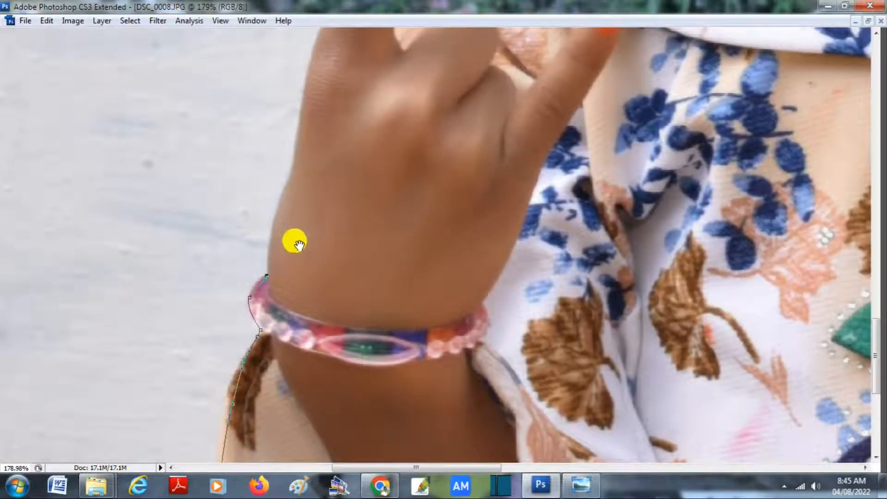
pyautogui.moveTo(276, 218); pyautogui.dragTo(283, 187)
pyautogui.moveTo(311, 154); pyautogui.dragTo(270, 180)
pyautogui.moveTo(270, 113); pyautogui.dragTo(267, 222)
# Trace the path up the second hand's raised finger to its tip.
pyautogui.moveTo(296, 178); pyautogui.dragTo(301, 156)
pyautogui.moveTo(328, 83); pyautogui.dragTo(304, 168)
pyautogui.moveTo(313, 133); pyautogui.dragTo(299, 187)
pyautogui.moveTo(309, 186); pyautogui.dragTo(314, 177)
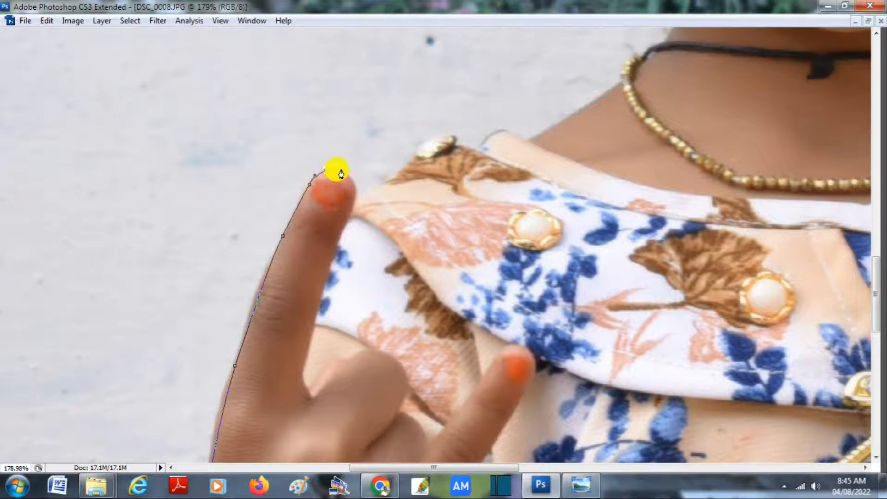
# Extend the path from the fingertip along the dress shoulder, around its gold button and over the collar peak.
pyautogui.moveTo(388, 179); pyautogui.dragTo(393, 175)
pyautogui.moveTo(403, 166); pyautogui.dragTo(376, 206)
pyautogui.moveTo(383, 203); pyautogui.dragTo(386, 199)
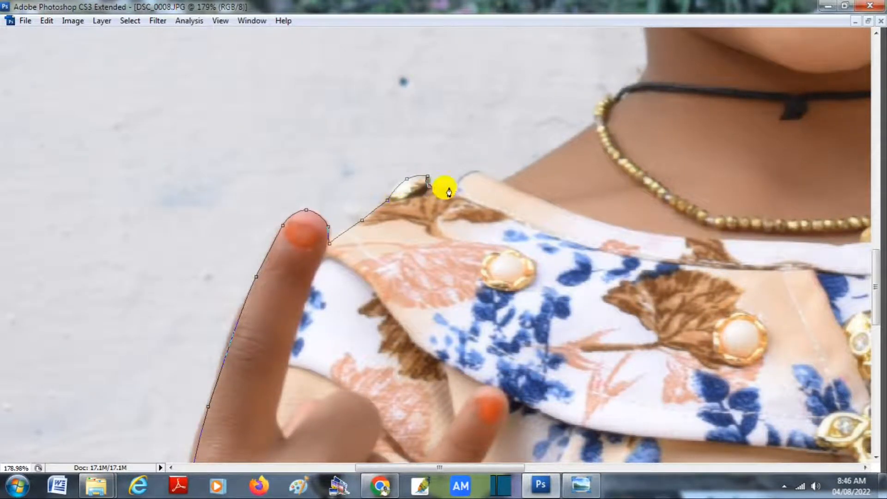
pyautogui.click(451, 187)
pyautogui.moveTo(469, 191); pyautogui.dragTo(400, 204)
pyautogui.scroll(2, 401, 202)
pyautogui.moveTo(403, 171); pyautogui.dragTo(386, 191)
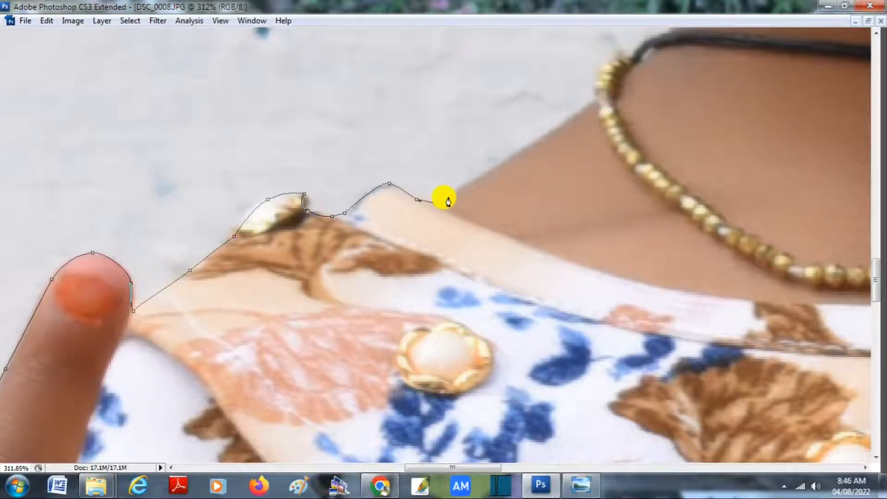
# Trace the path up the bare shoulder and around the necklace beads and black cord.
pyautogui.moveTo(512, 158); pyautogui.dragTo(430, 190)
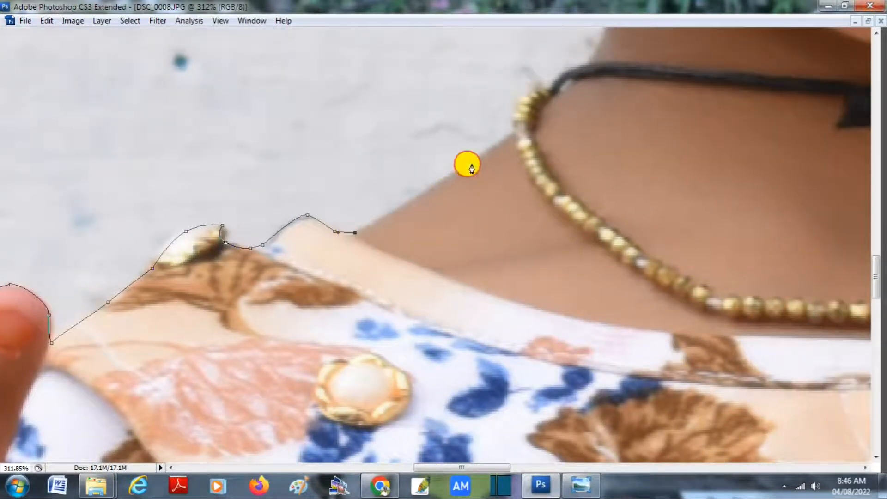
pyautogui.moveTo(471, 165); pyautogui.dragTo(493, 147)
pyautogui.moveTo(513, 119); pyautogui.dragTo(461, 205)
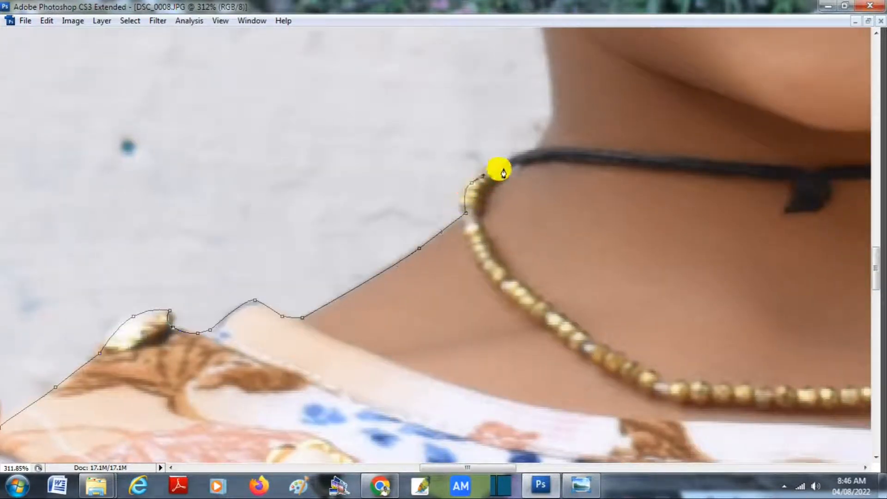
pyautogui.moveTo(514, 155); pyautogui.dragTo(528, 150)
pyautogui.click(539, 147)
pyautogui.moveTo(561, 95); pyautogui.dragTo(500, 162)
# Continue the path up the neck and along the jaw to the earlobe, cutting off the loose hair strands.
pyautogui.moveTo(494, 105); pyautogui.dragTo(511, 229)
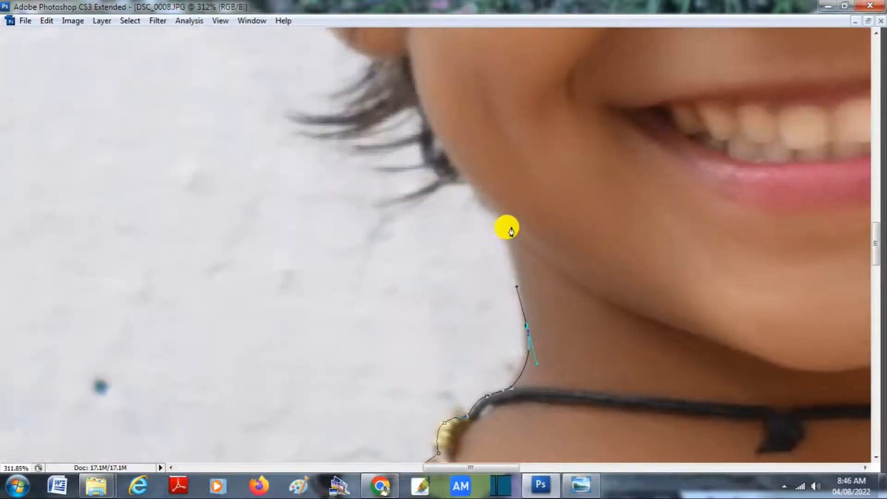
pyautogui.click(511, 225)
pyautogui.moveTo(474, 174); pyautogui.dragTo(503, 250)
pyautogui.moveTo(459, 189); pyautogui.dragTo(446, 163)
pyautogui.moveTo(434, 133); pyautogui.dragTo(460, 222)
pyautogui.click(458, 225)
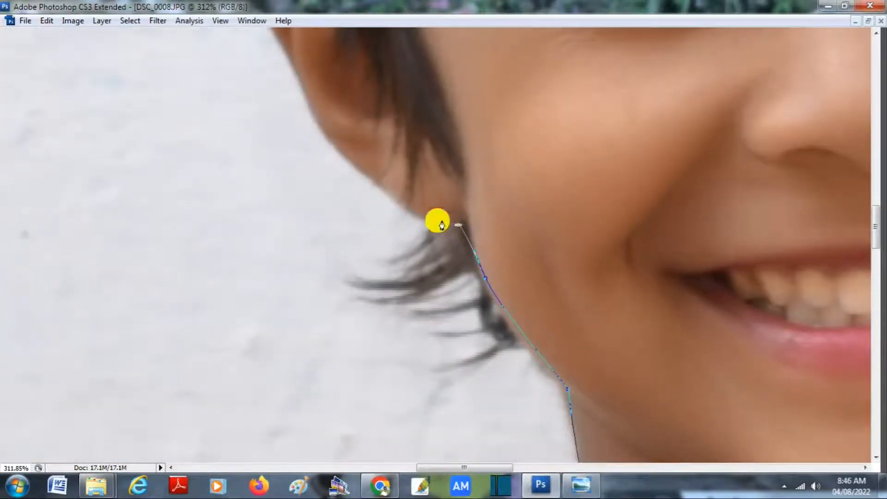
# Trace the path around the outer edge of the second ear.
pyautogui.moveTo(355, 168); pyautogui.dragTo(401, 210)
pyautogui.moveTo(347, 141); pyautogui.dragTo(409, 271)
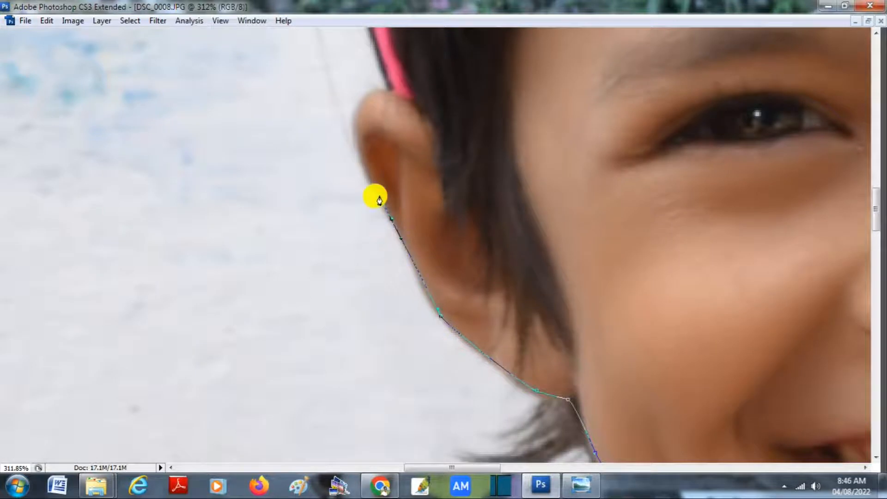
pyautogui.moveTo(355, 148); pyautogui.dragTo(391, 260)
pyautogui.moveTo(411, 204); pyautogui.dragTo(425, 204)
# Extend the path from the ear up the side of the hair and headband toward the top of the head.
pyautogui.moveTo(419, 145); pyautogui.dragTo(414, 90)
pyautogui.moveTo(409, 46); pyautogui.dragTo(404, 264)
pyautogui.moveTo(418, 156); pyautogui.dragTo(432, 109)
pyautogui.moveTo(437, 66); pyautogui.dragTo(336, 416)
pyautogui.moveTo(501, 237); pyautogui.dragTo(284, 359)
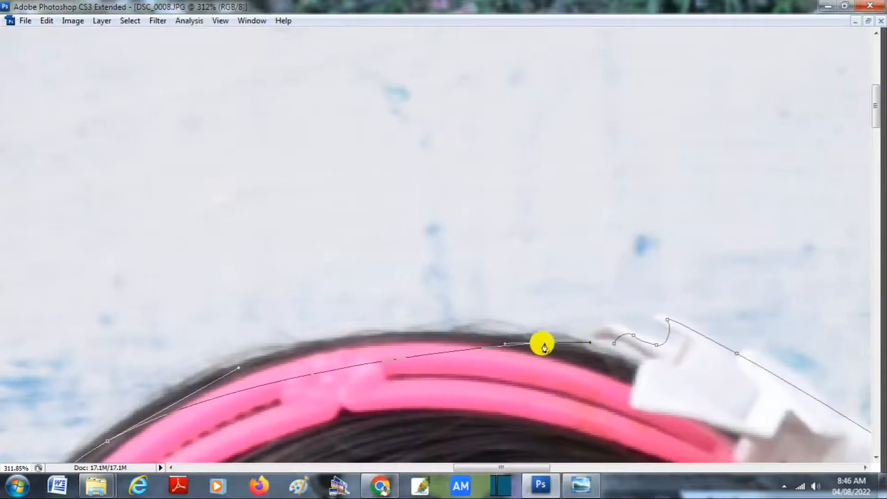
# Redo the curve along the hair above the headband and close the path at its start beside the white bow.
pyautogui.hotkey('ctrl', 's')
pyautogui.click(340, 167)
pyautogui.moveTo(353, 340); pyautogui.dragTo(430, 330)
pyautogui.moveTo(567, 324); pyautogui.dragTo(513, 325)
pyautogui.moveTo(525, 345); pyautogui.dragTo(541, 347)
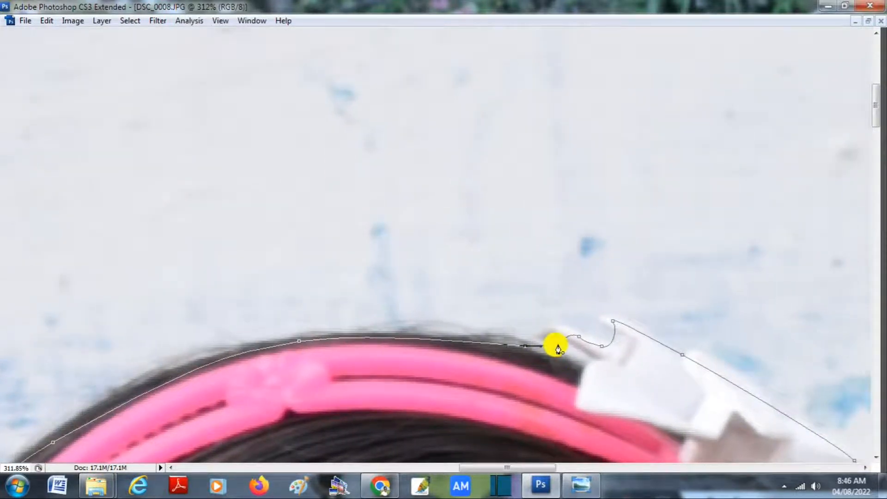
# Convert the closed path around the girl into a new anti-aliased selection and bring the hidden tool panels back.
pyautogui.hotkey('ctrl', '0')
pyautogui.rightClick(427, 244)
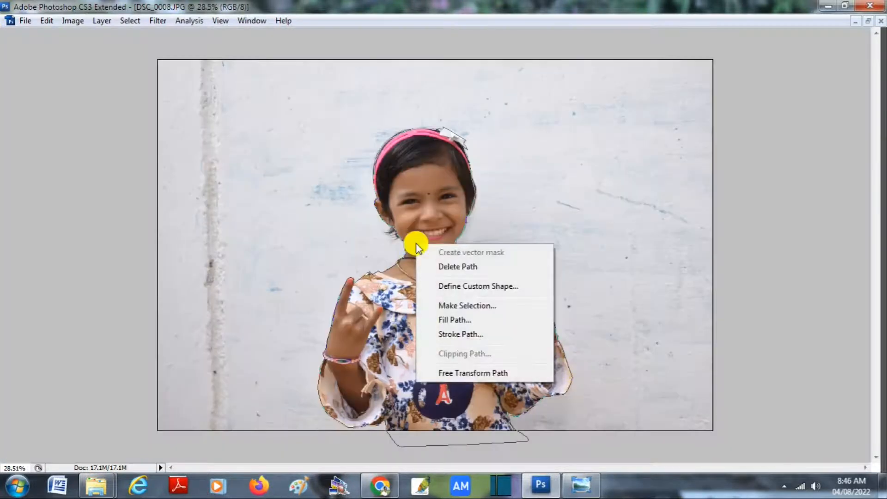
pyautogui.click(452, 304)
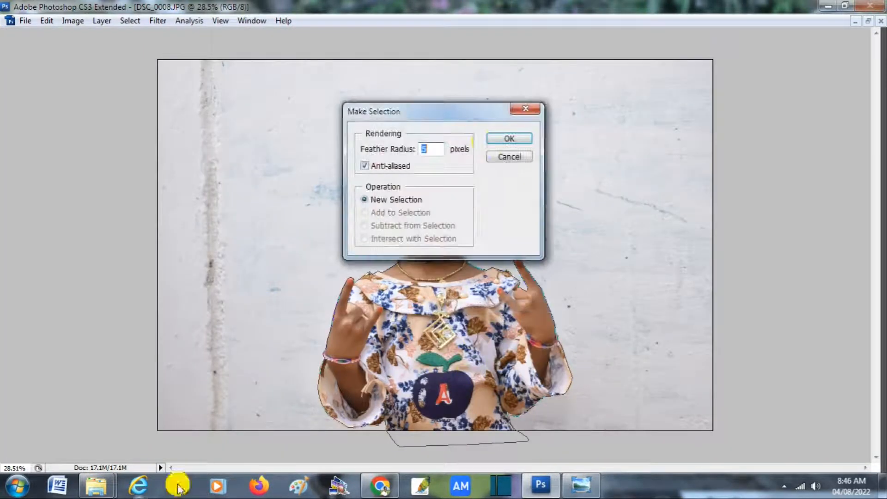
pyautogui.click(506, 141)
pyautogui.press('Tab')
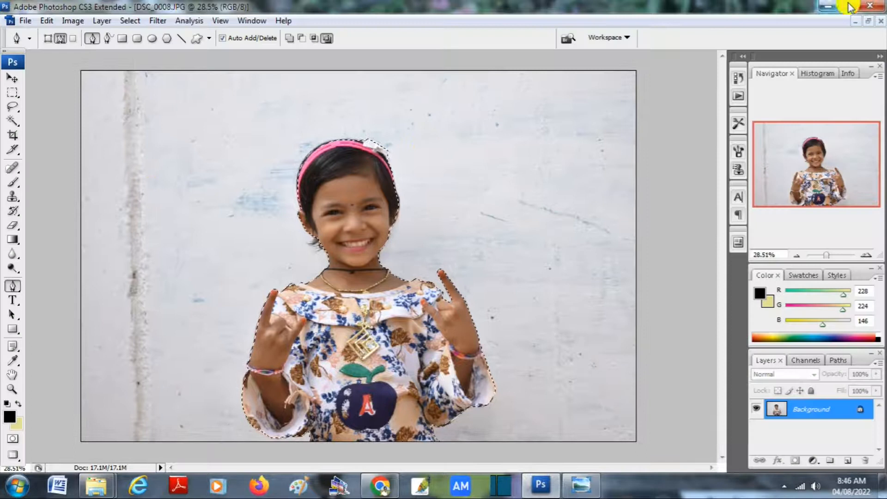
# Create a new 8 by 12 inch grayscale document at 300 pixels/inch with a white background.
pyautogui.click(869, 22)
pyautogui.hotkey('ctrl', 'n')
pyautogui.doubleClick(382, 157)
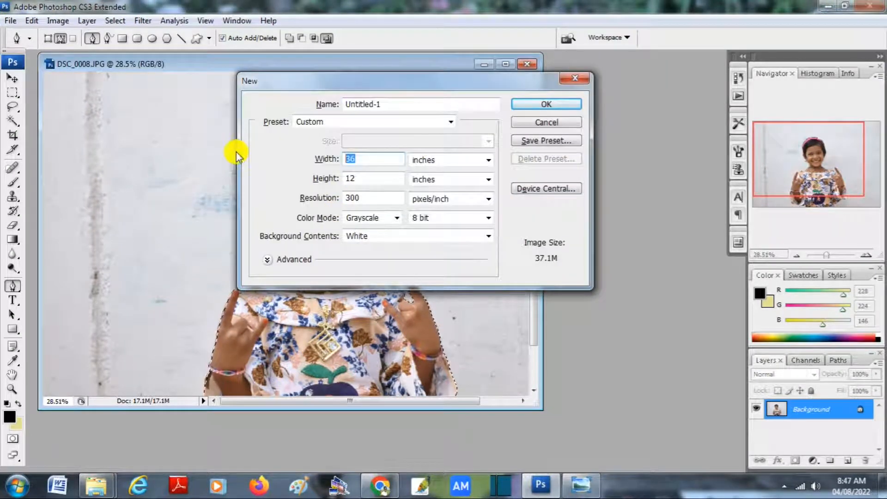
pyautogui.write('8')
pyautogui.click(547, 107)
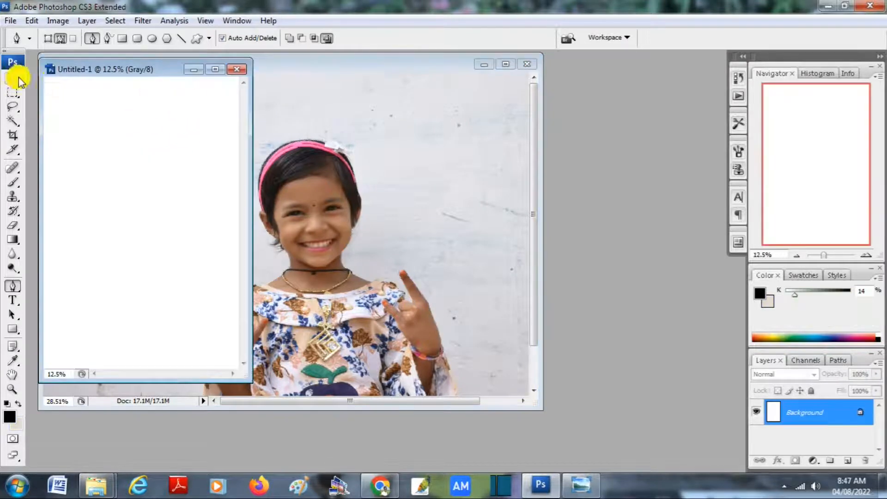
# Try to copy the selected girl into the grayscale document, and delete the placed cutout.
pyautogui.click(18, 77)
pyautogui.moveTo(165, 69); pyautogui.dragTo(580, 84)
pyautogui.moveTo(334, 204); pyautogui.dragTo(541, 254)
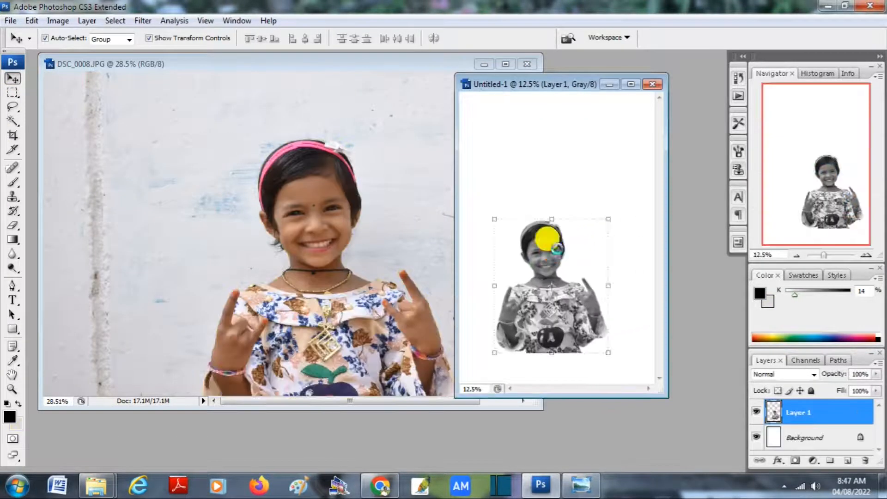
pyautogui.press('Delete')
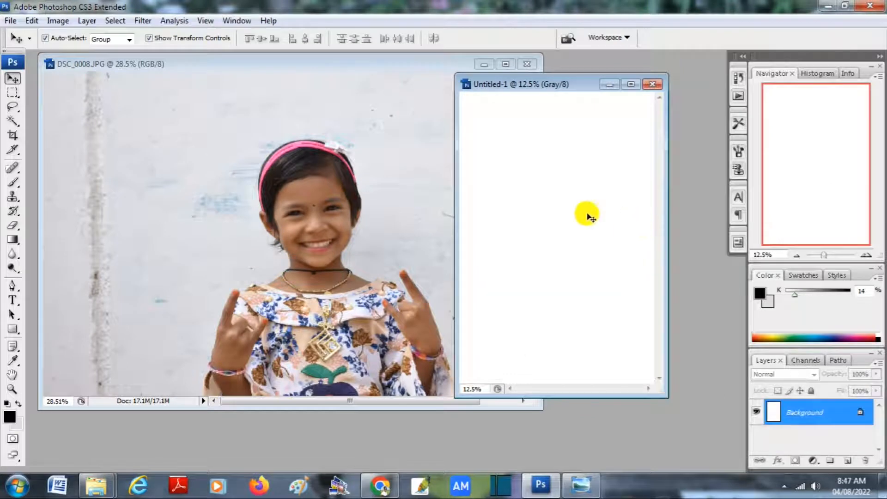
# Close the blank grayscale document and return to the girl's photo.
pyautogui.click(653, 85)
pyautogui.click(498, 191)
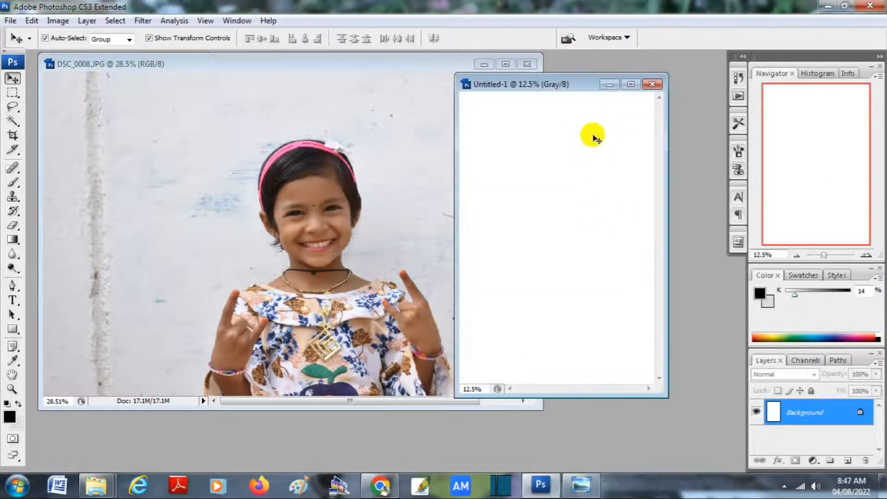
pyautogui.click(652, 84)
pyautogui.click(450, 191)
pyautogui.moveTo(285, 208); pyautogui.dragTo(315, 171)
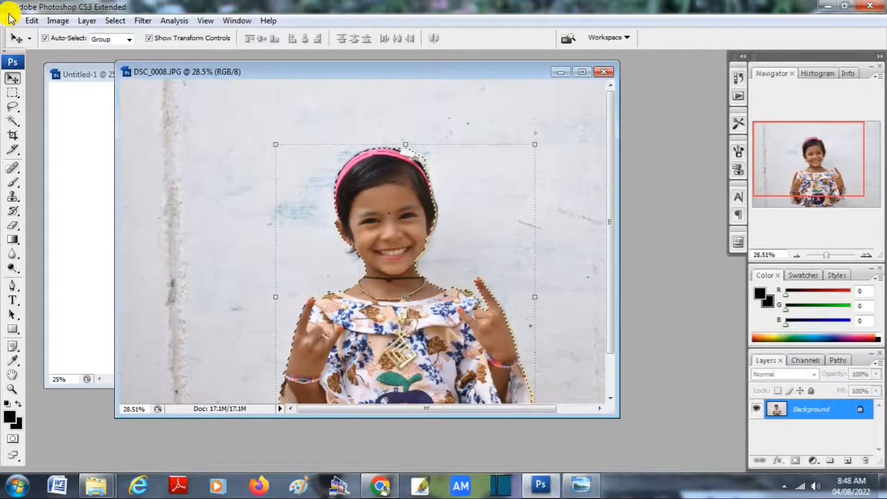
# Create a new 4 by 6 inch document at 300 pixels/inch in RGB Color mode with a white background.
pyautogui.hotkey('ctrl', 'n')
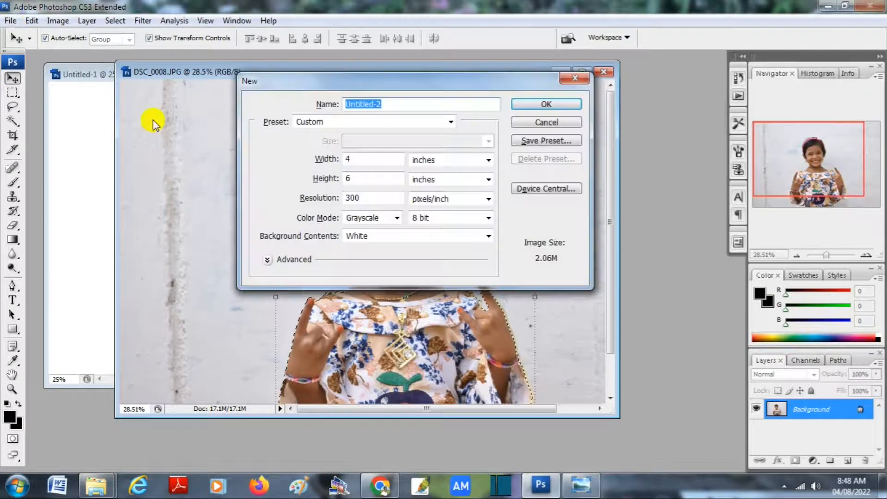
pyautogui.click(399, 224)
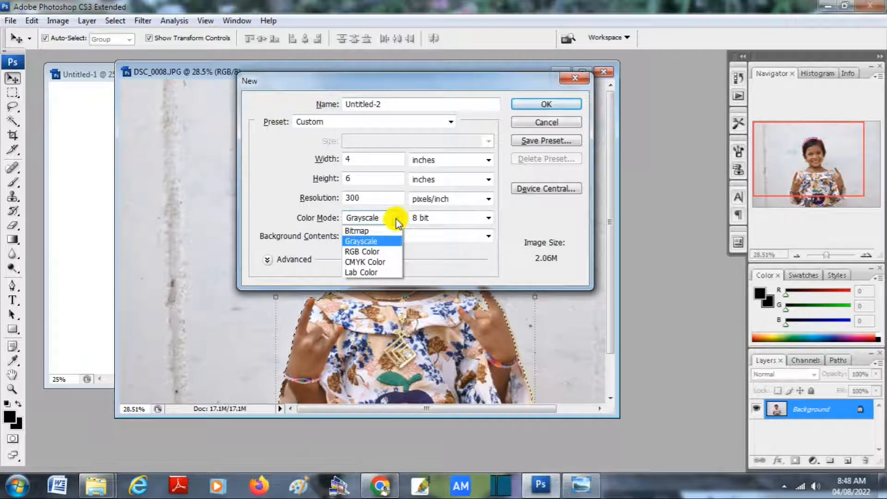
pyautogui.click(370, 252)
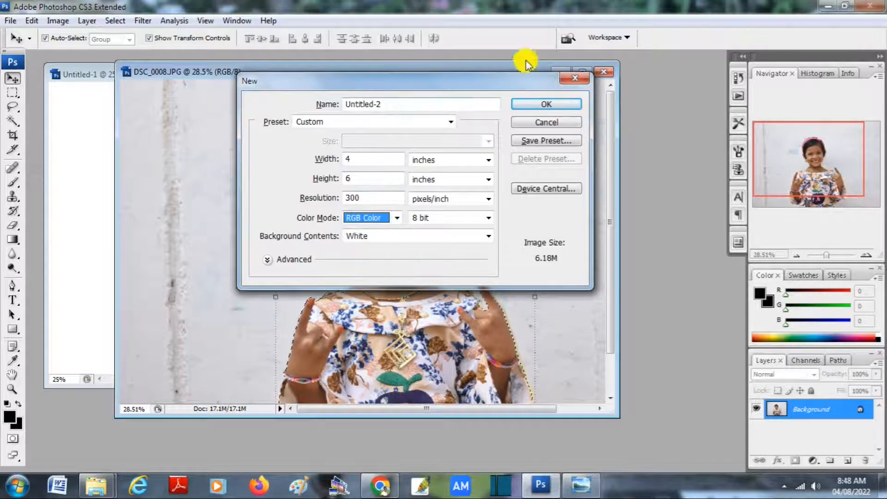
pyautogui.click(546, 106)
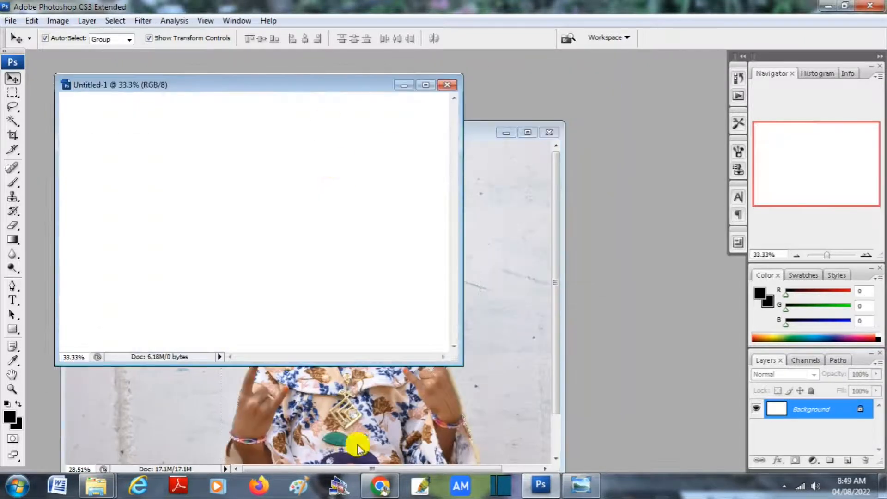
# Copy the selected girl into the blank RGB document and scale her proportionally to 76.4%.
pyautogui.click(355, 443)
pyautogui.moveTo(321, 132); pyautogui.dragTo(180, 141)
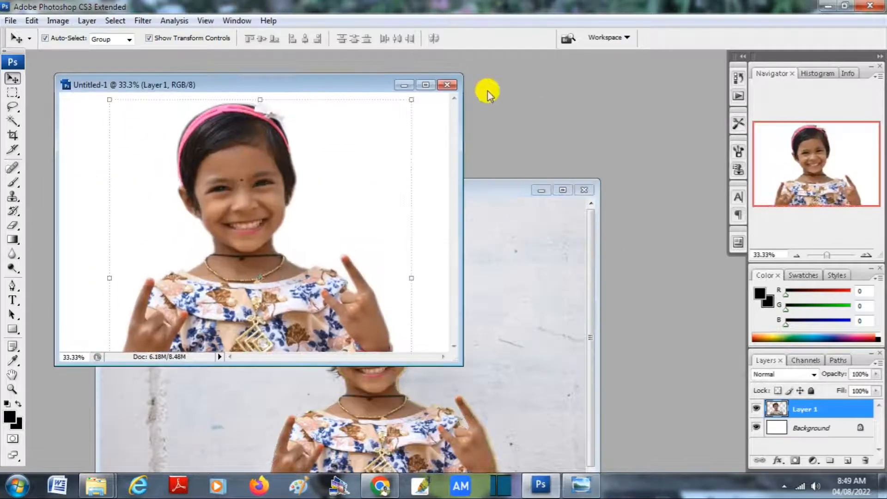
pyautogui.click(426, 84)
pyautogui.moveTo(515, 128); pyautogui.dragTo(412, 213)
pyautogui.moveTo(475, 139); pyautogui.dragTo(481, 138)
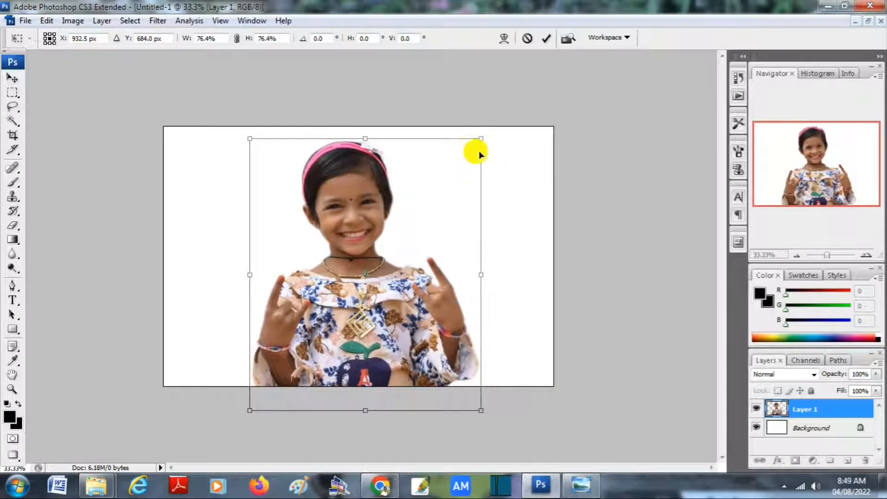
pyautogui.press('Return')
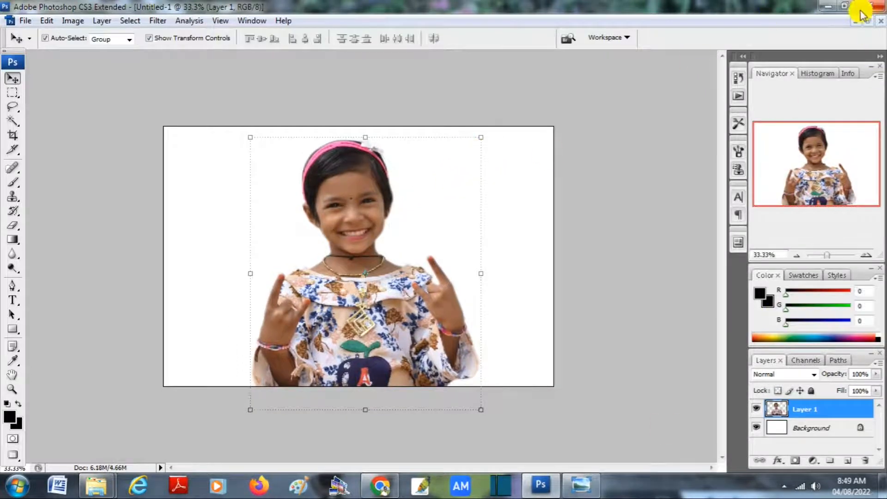
# Copy the neon lights image into the girl's document and enlarge it to 345.3% so it covers the whole canvas.
pyautogui.click(864, 25)
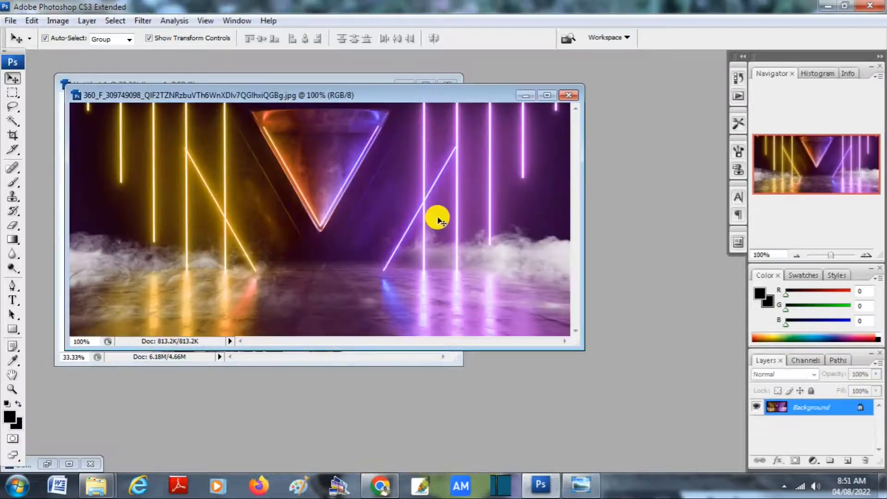
pyautogui.moveTo(376, 103); pyautogui.dragTo(297, 159)
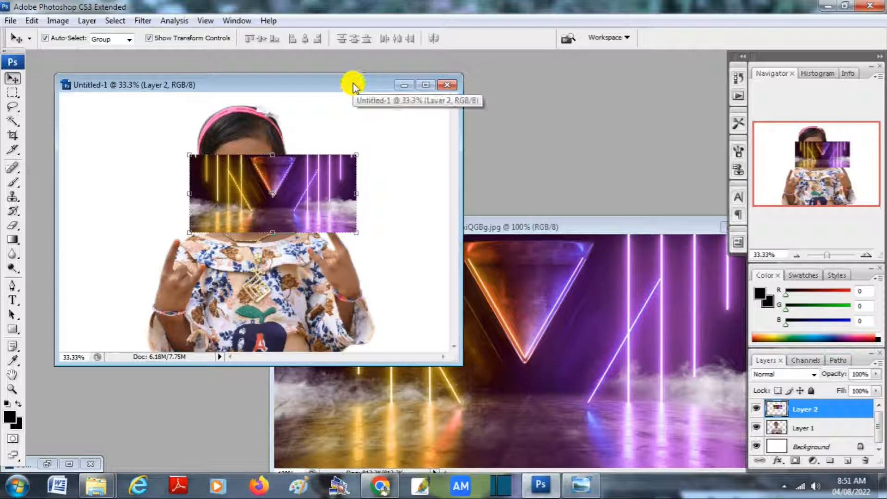
pyautogui.click(426, 85)
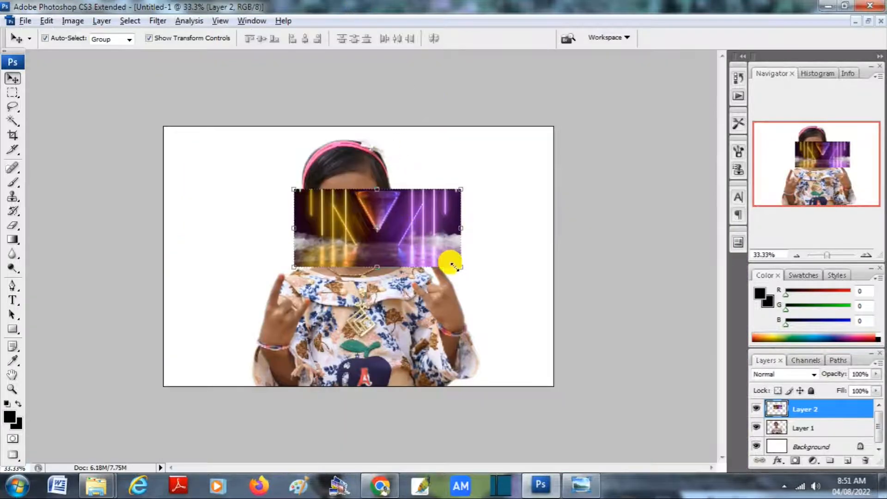
pyautogui.moveTo(454, 266); pyautogui.dragTo(616, 478)
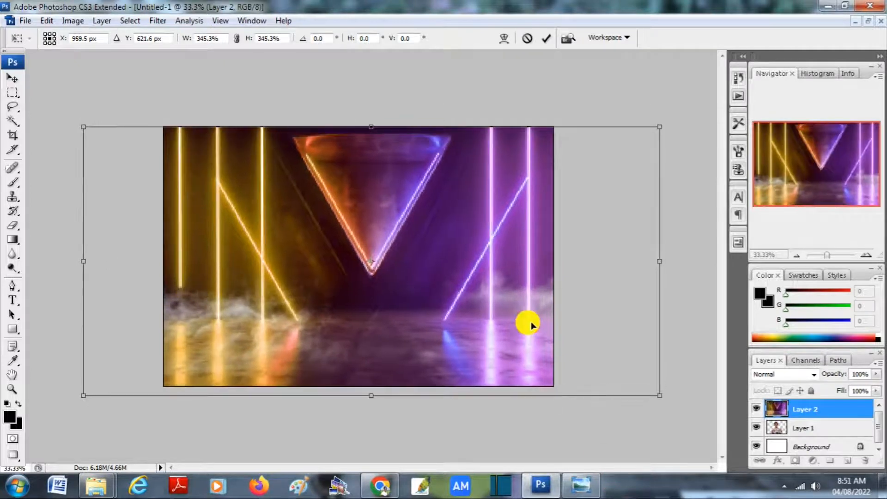
pyautogui.press('Return')
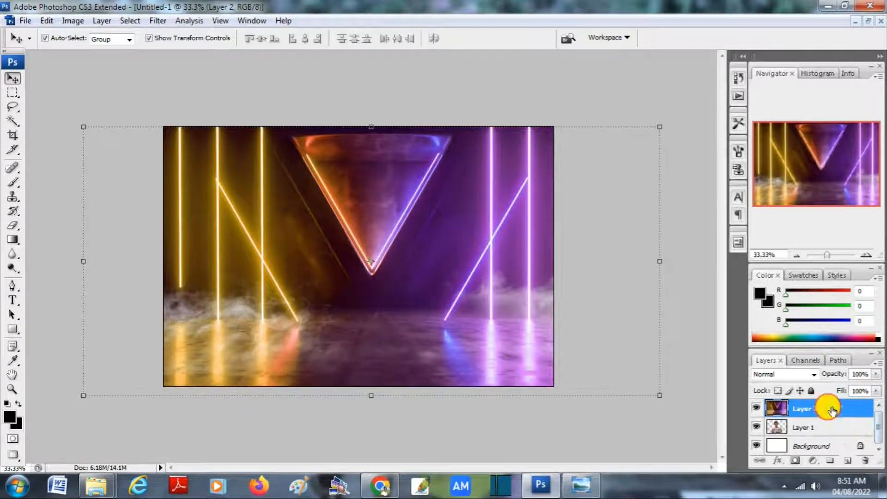
# Move the neon layer behind the girl's layer and enlarge it to 113.7%, shifted slightly left and up.
pyautogui.moveTo(832, 410); pyautogui.dragTo(842, 435)
pyautogui.click(391, 296)
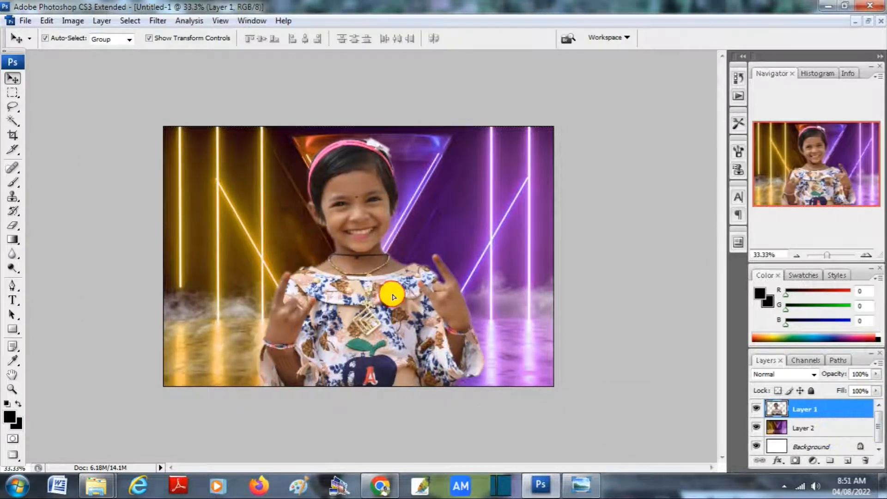
pyautogui.click(524, 230)
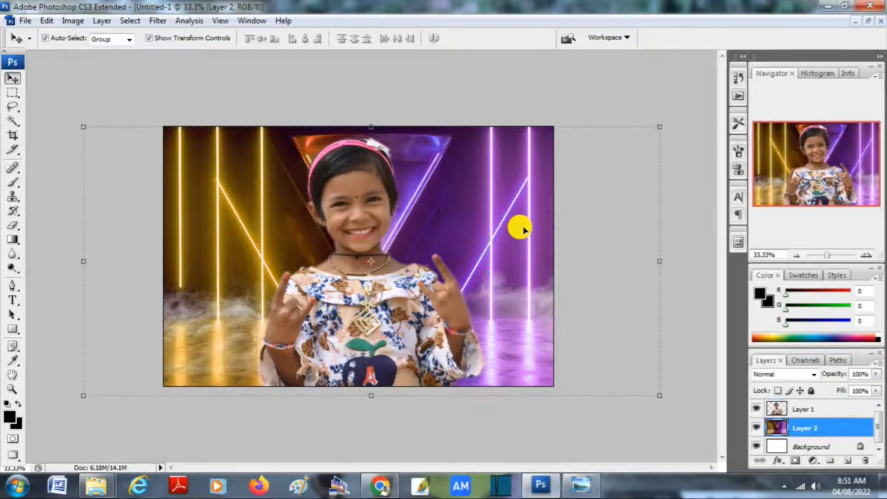
pyautogui.moveTo(661, 126); pyautogui.dragTo(686, 101)
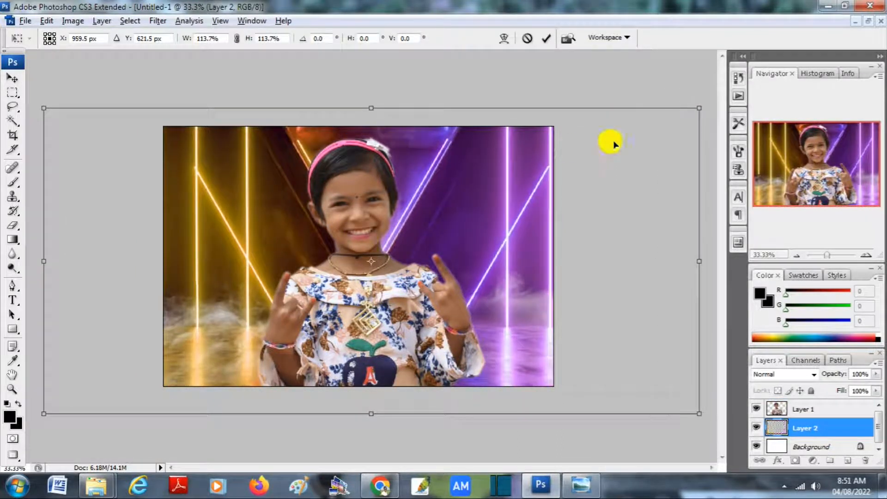
pyautogui.press('Return')
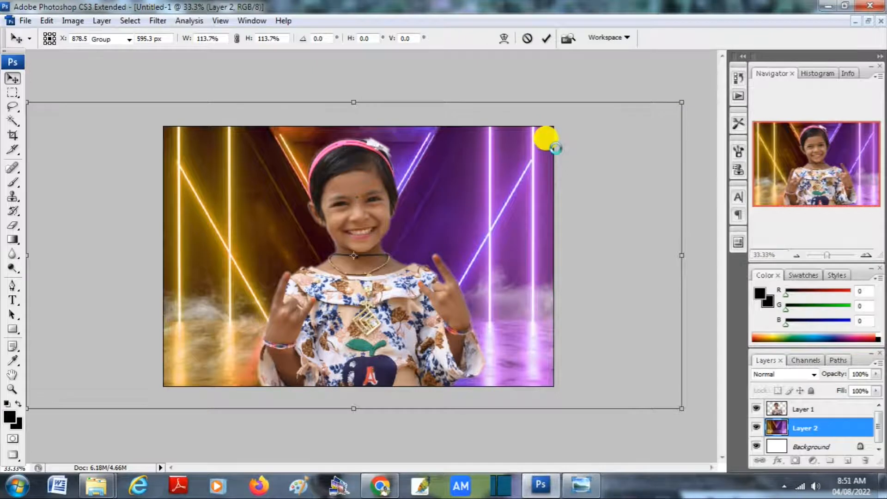
# Apply Selective Color to the girl's layer, with Black set to +6% for the Neutrals.
pyautogui.click(330, 337)
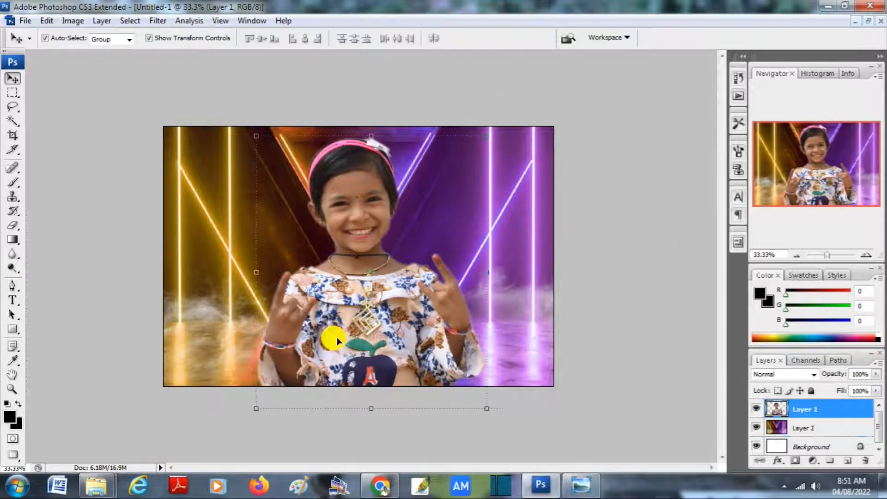
pyautogui.click(70, 20)
pyautogui.moveTo(79, 54)
pyautogui.click(248, 204)
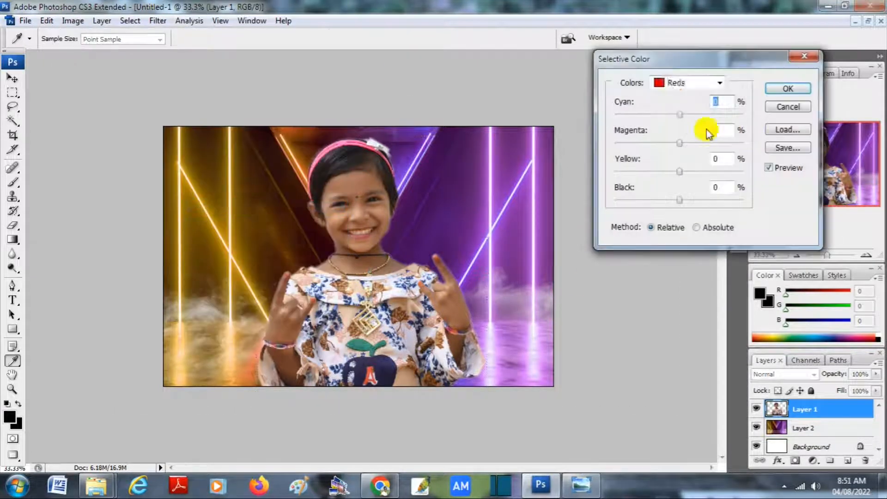
pyautogui.click(693, 83)
pyautogui.click(685, 185)
pyautogui.moveTo(679, 199); pyautogui.dragTo(683, 201)
pyautogui.click(675, 84)
pyautogui.click(684, 168)
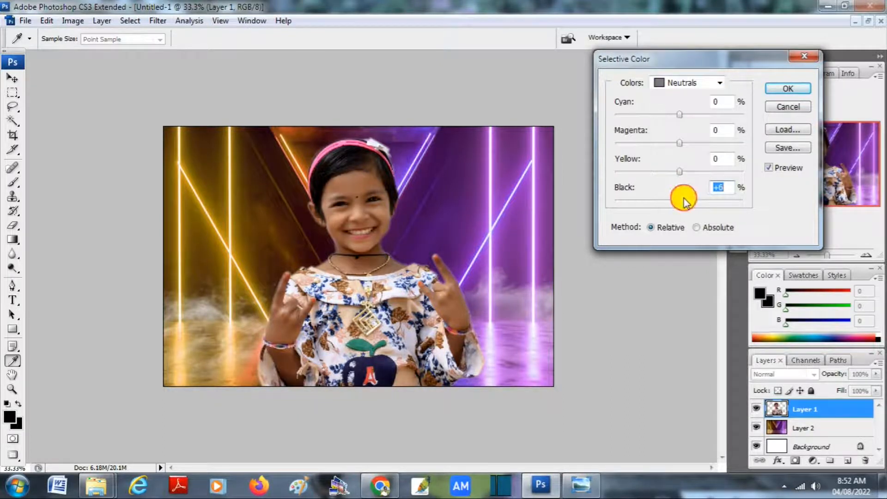
pyautogui.click(779, 88)
# Apply Levels to the neon background layer with RGB input levels of 50, 0.65 and 222.
pyautogui.scroll(4, 338, 237)
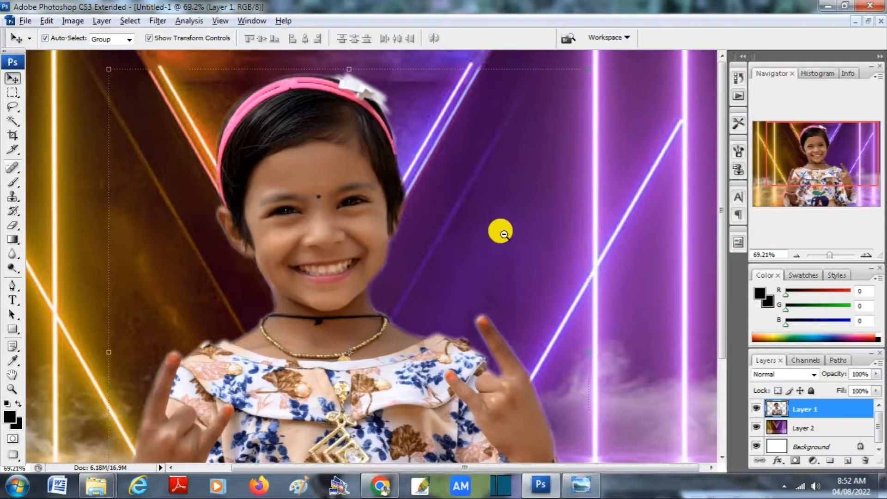
pyautogui.scroll(-3, 501, 232)
pyautogui.click(493, 216)
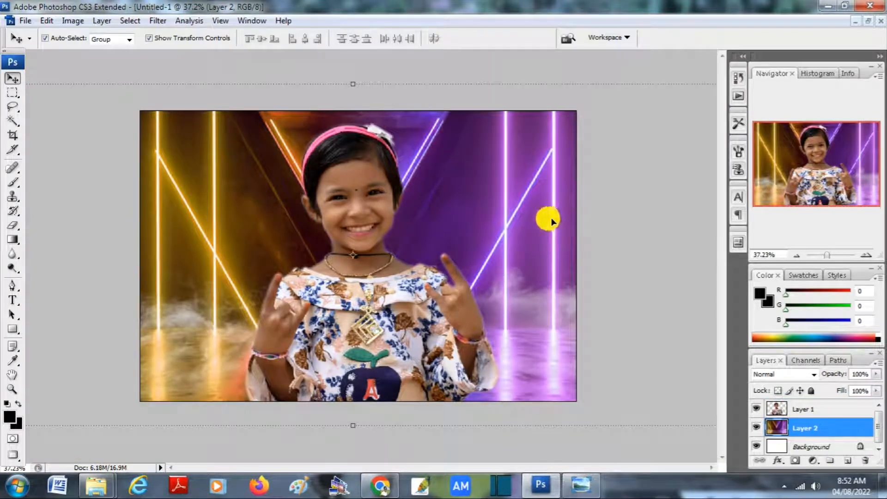
pyautogui.press('i')
pyautogui.hotkey('ctrl', 'l')
pyautogui.moveTo(765, 280); pyautogui.dragTo(788, 284)
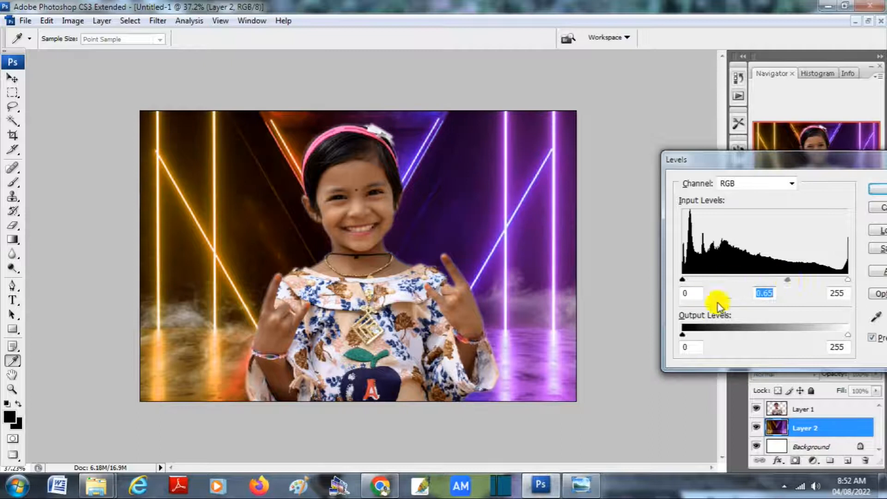
pyautogui.moveTo(841, 280); pyautogui.dragTo(825, 280)
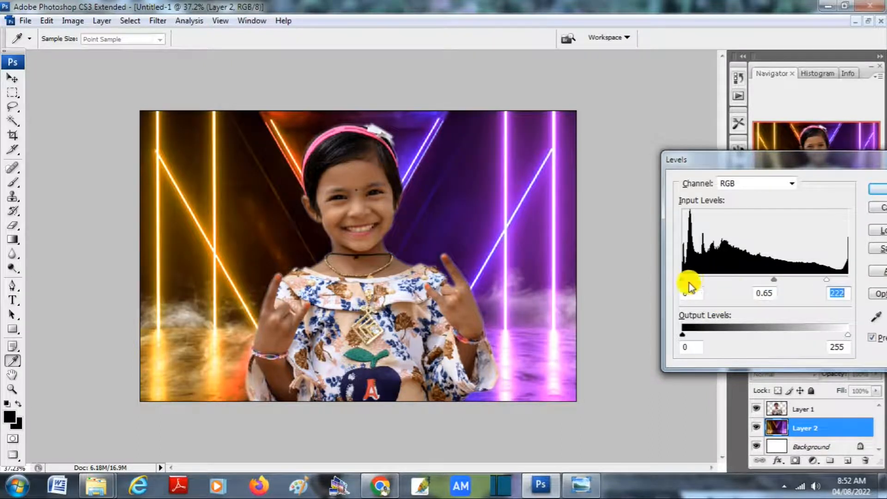
pyautogui.moveTo(682, 279); pyautogui.dragTo(714, 280)
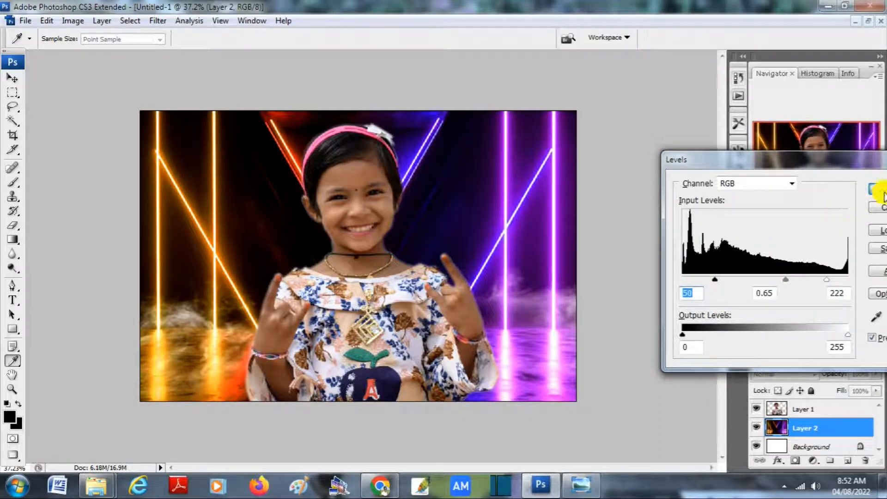
pyautogui.click(877, 189)
# Merge the girl's layer, the neon layer and the white background into a single Background layer.
pyautogui.press('v')
pyautogui.click(835, 407)
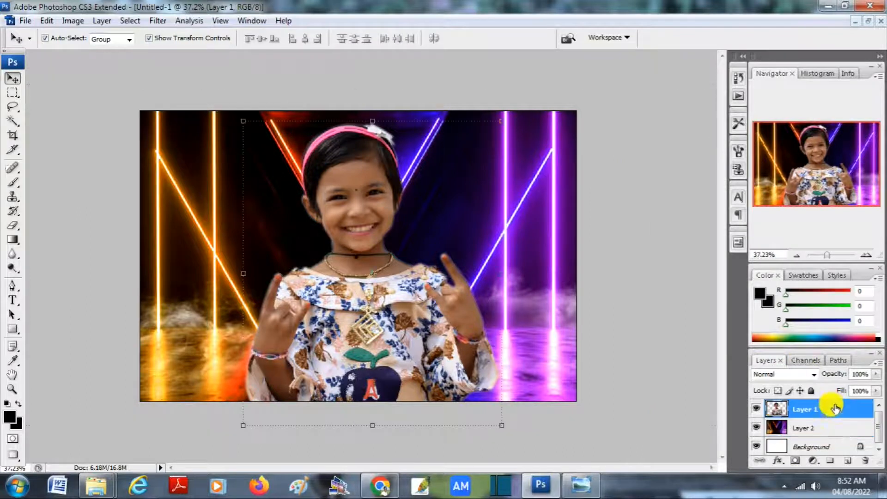
pyautogui.keyDown('shift'); pyautogui.click(825, 443); pyautogui.keyUp('shift')
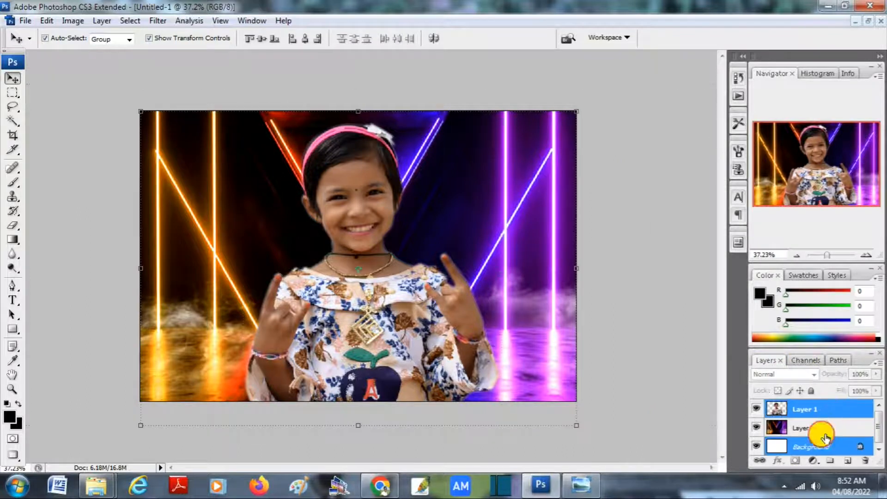
pyautogui.rightClick(839, 415)
pyautogui.click(806, 375)
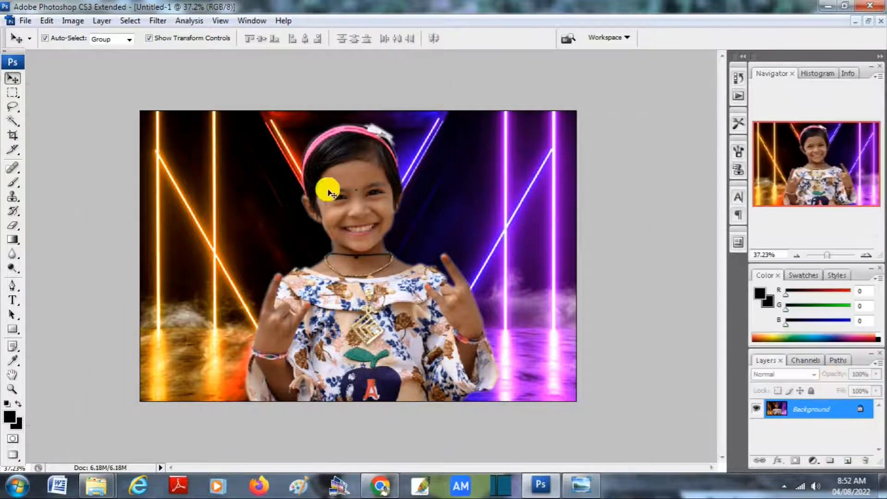
# Duplicate the merged Background layer and scale the copy down slightly about its centre, leaving a narrow border on all sides.
pyautogui.click(847, 461)
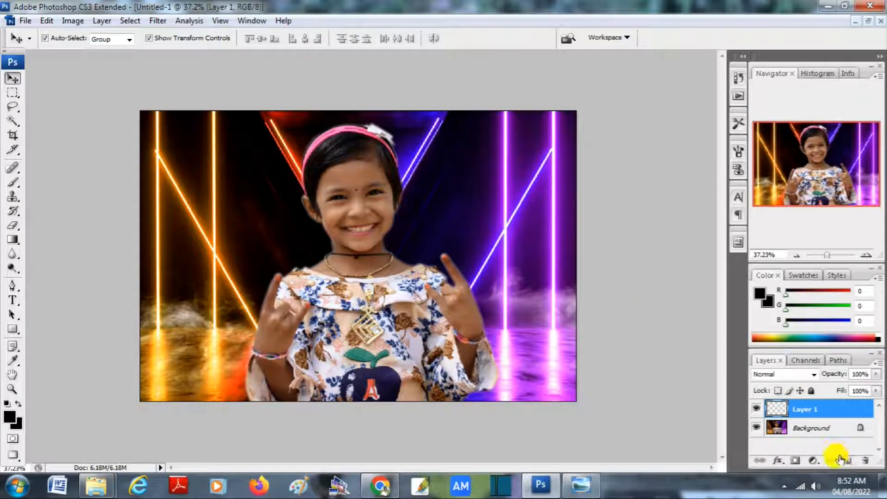
pyautogui.hotkey('ctrl', 'z')
pyautogui.rightClick(803, 415)
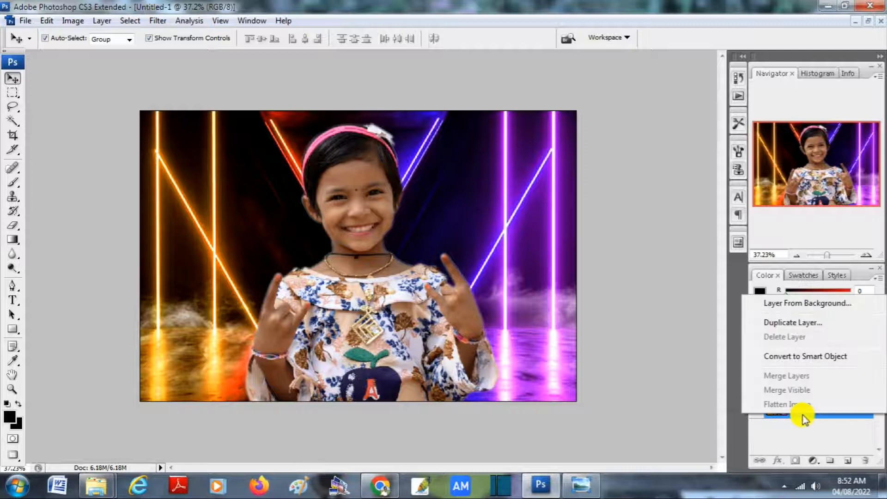
pyautogui.click(795, 323)
pyautogui.click(555, 145)
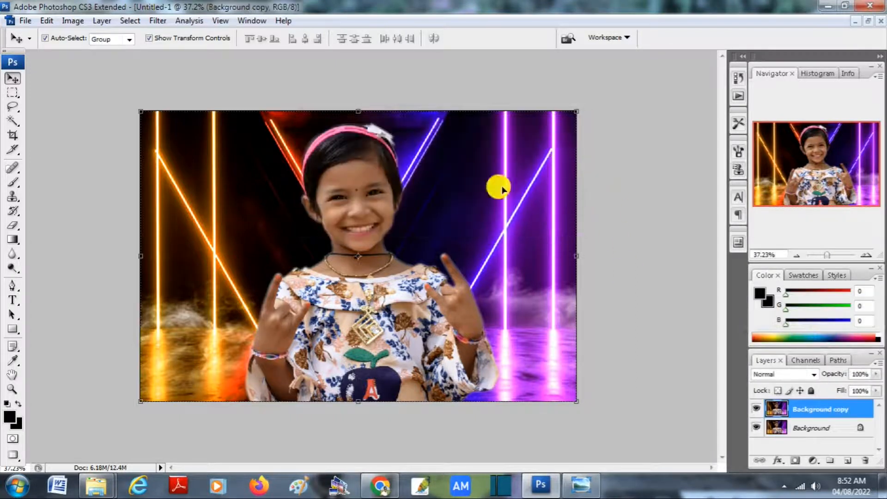
pyautogui.moveTo(577, 119); pyautogui.dragTo(557, 125)
pyautogui.press('Return')
pyautogui.click(819, 429)
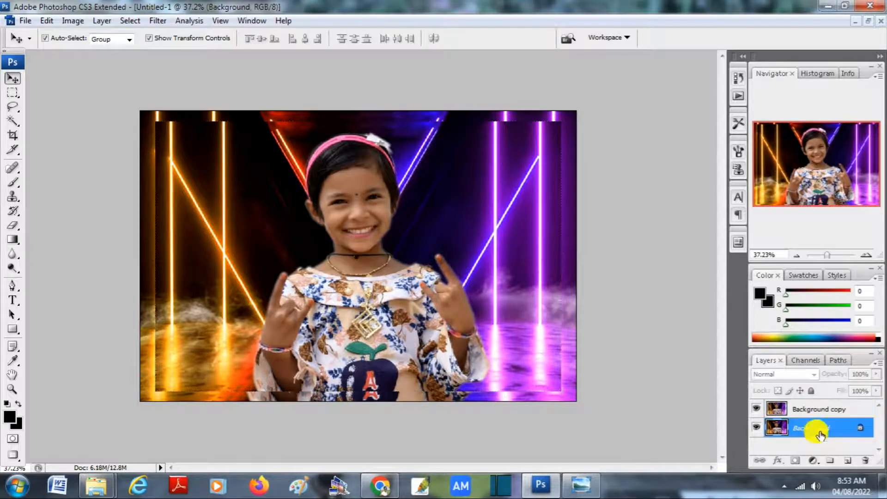
pyautogui.click(158, 21)
pyautogui.moveTo(198, 149)
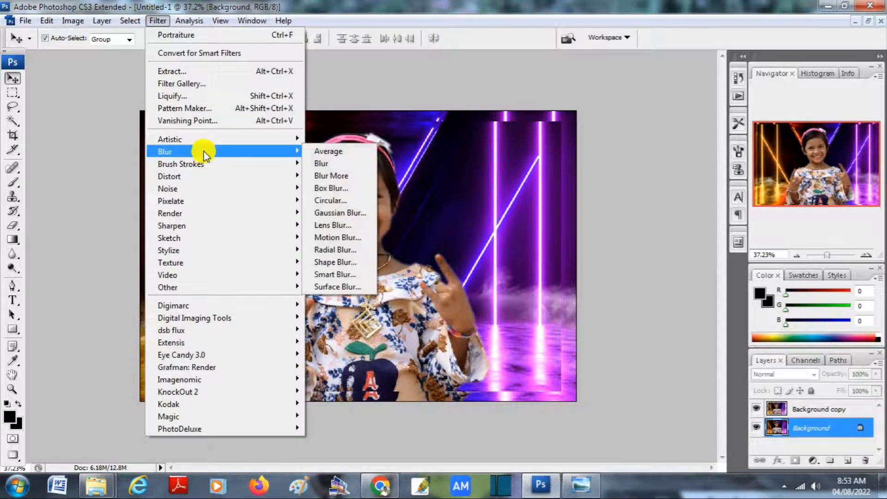
pyautogui.click(332, 148)
pyautogui.click(621, 362)
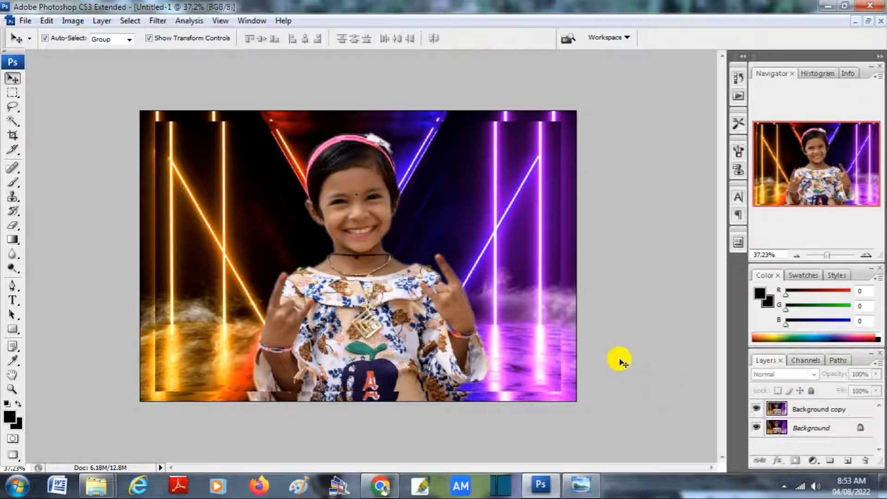
# Apply a Box Blur with a radius of 11 pixels to the Background layer and check it by briefly hiding the copy.
pyautogui.click(778, 424)
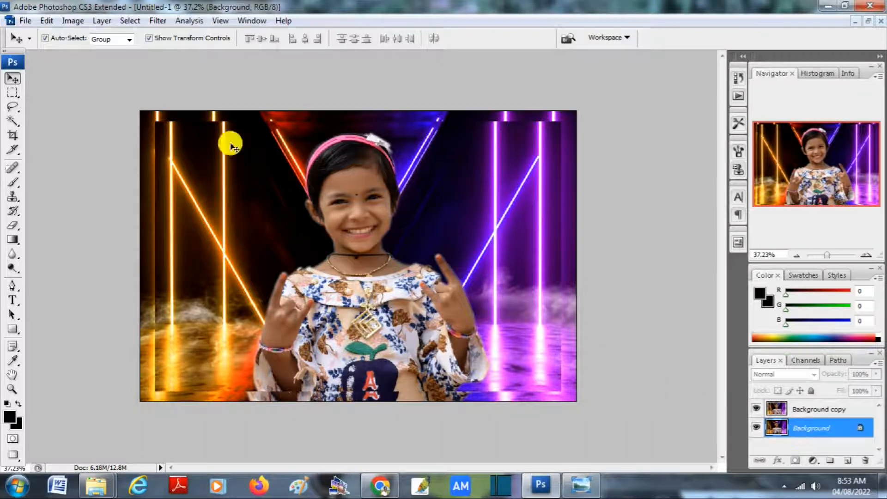
pyautogui.click(157, 20)
pyautogui.moveTo(200, 157)
pyautogui.click(359, 188)
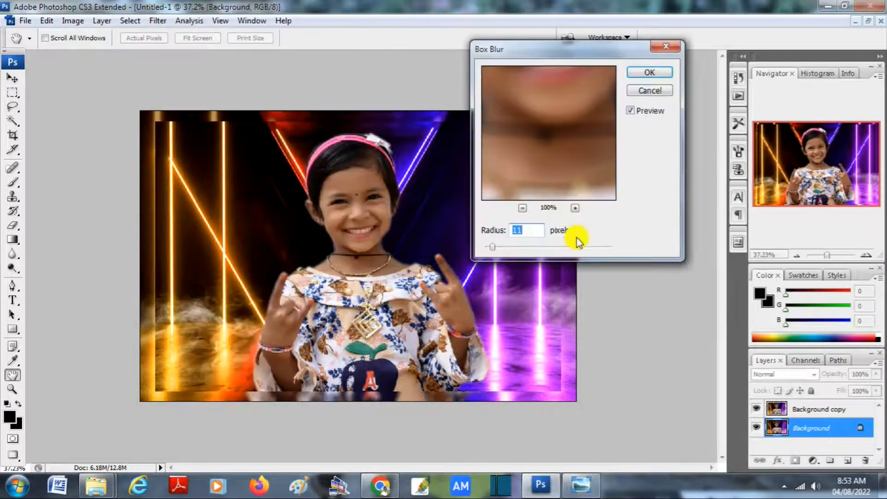
pyautogui.click(648, 73)
pyautogui.click(751, 409)
pyautogui.click(750, 409)
pyautogui.click(751, 410)
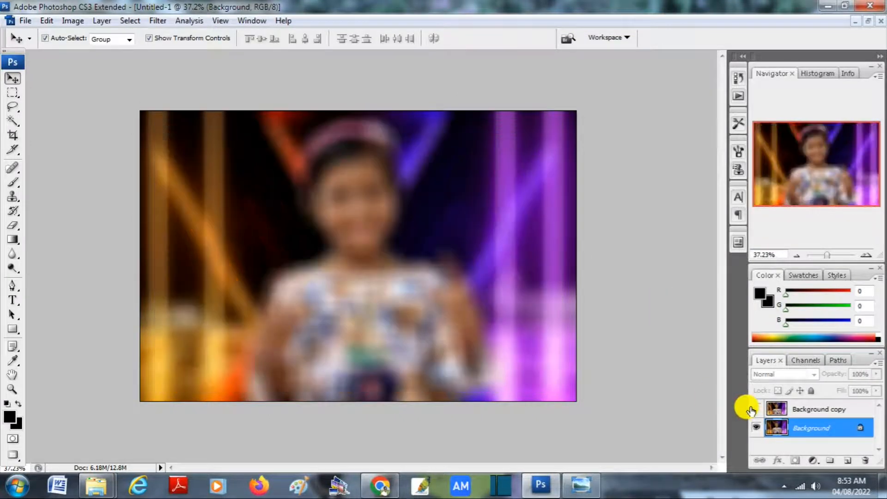
pyautogui.click(757, 411)
# Add an outside Stroke of 10 px in white (ffffff) to the Background copy layer.
pyautogui.click(482, 261)
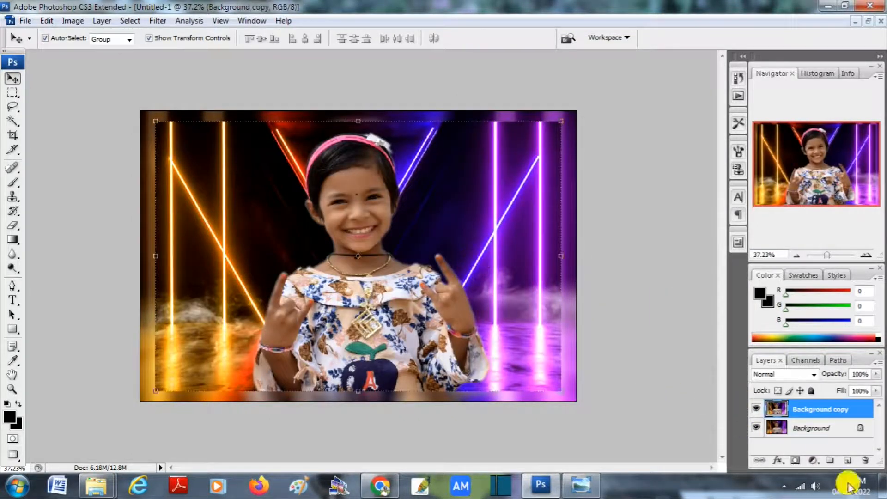
pyautogui.click(779, 460)
pyautogui.click(791, 450)
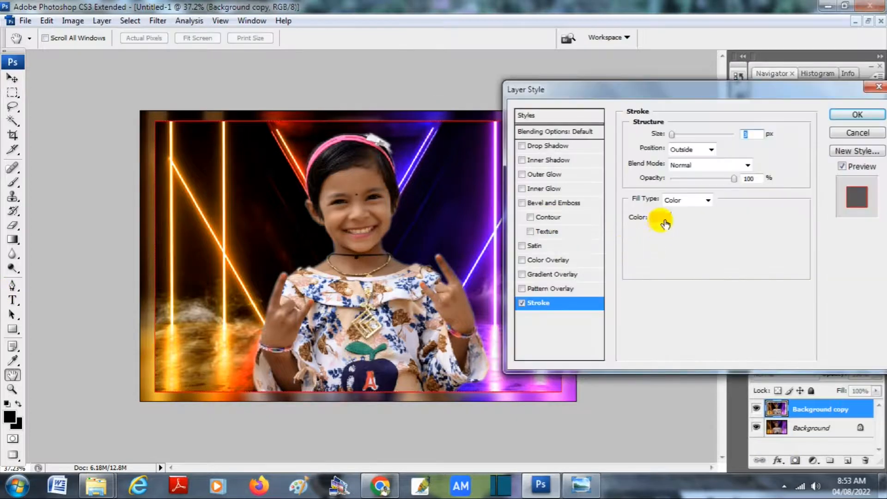
pyautogui.click(661, 218)
pyautogui.click(618, 192)
pyautogui.click(862, 127)
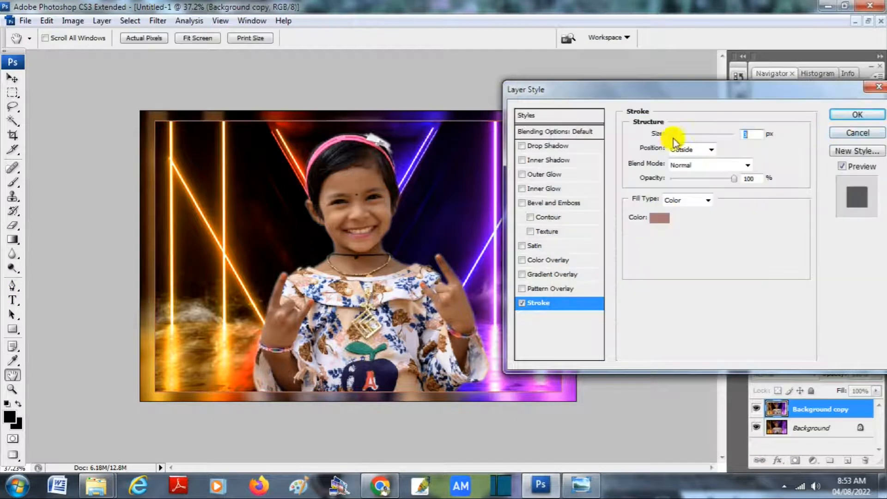
pyautogui.click(655, 218)
pyautogui.click(570, 138)
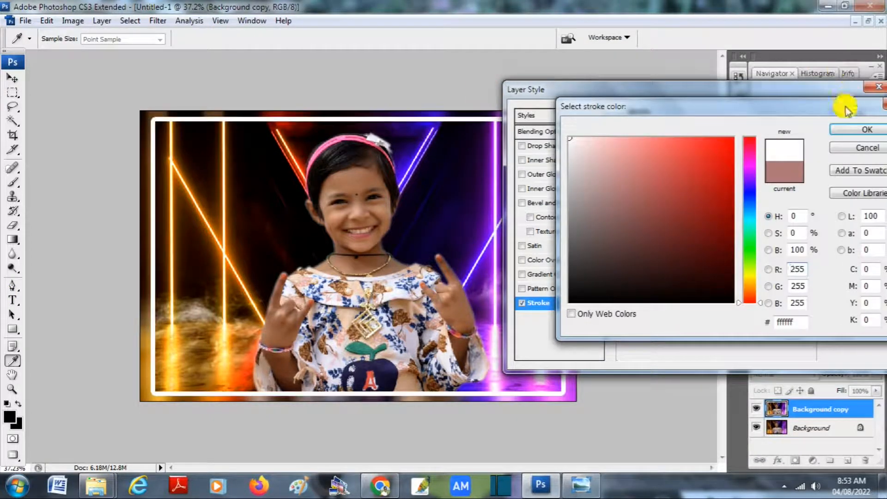
pyautogui.click(861, 130)
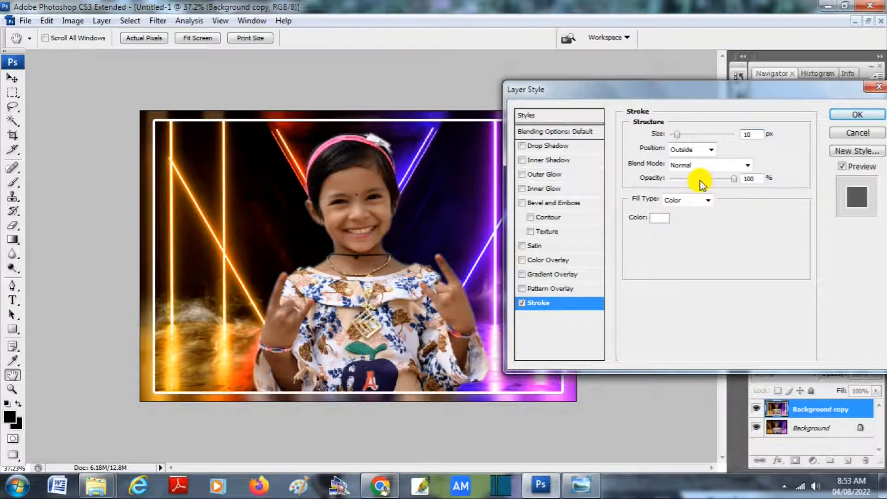
pyautogui.press('Return')
# Reduce the Background copy layer's stroke size to 5 px.
pyautogui.click(780, 460)
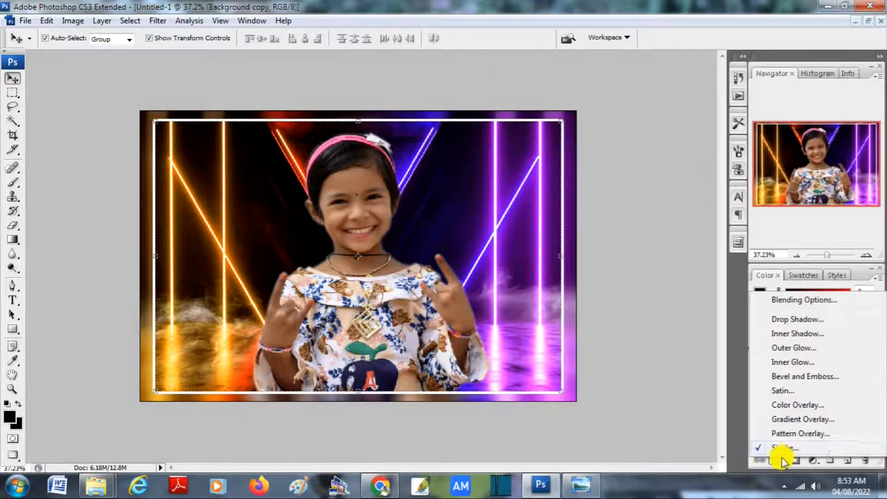
pyautogui.click(787, 447)
pyautogui.write('5')
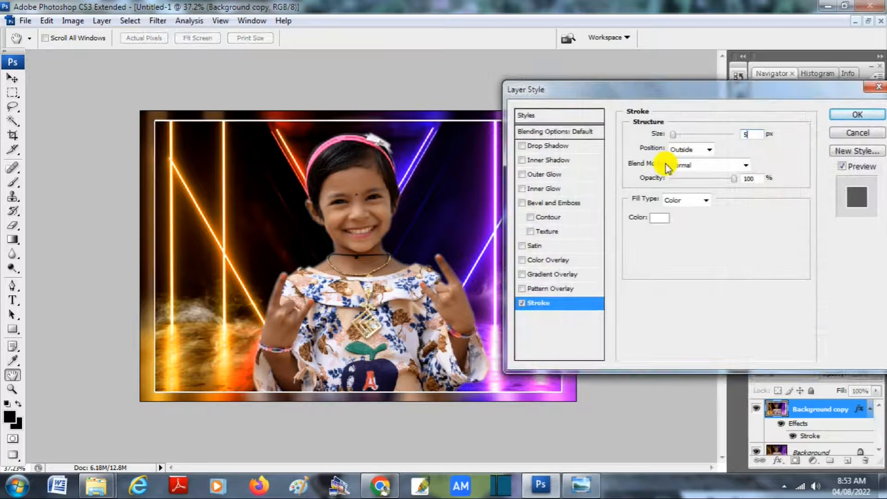
pyautogui.press('Return')
# Merge the stroked Background copy layer with the blurred Background layer.
pyautogui.scroll(-1, 824, 444)
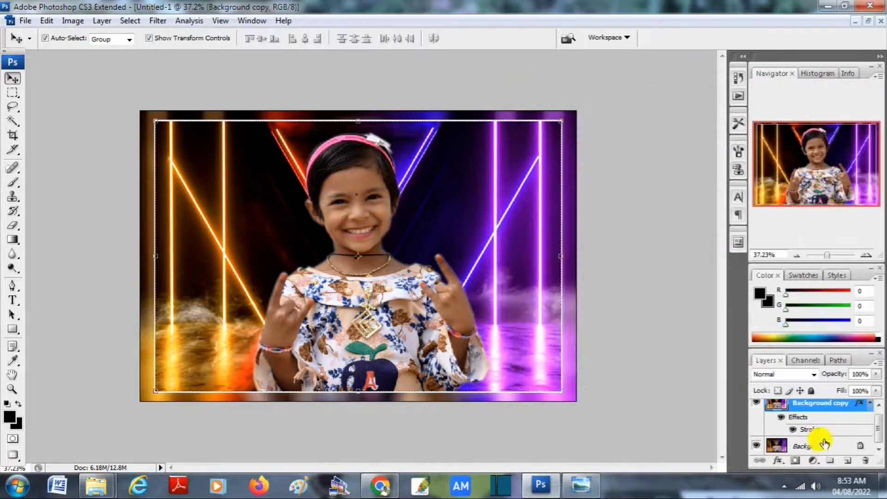
pyautogui.click(824, 443)
pyautogui.rightClick(822, 442)
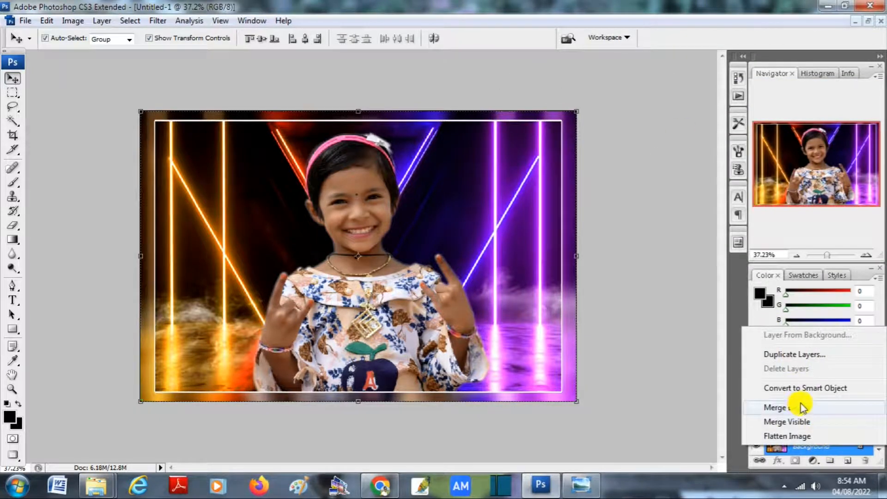
pyautogui.click(801, 407)
# Start saving the picture under a new name and browse to Local Disk (E:) as the destination.
pyautogui.click(27, 20)
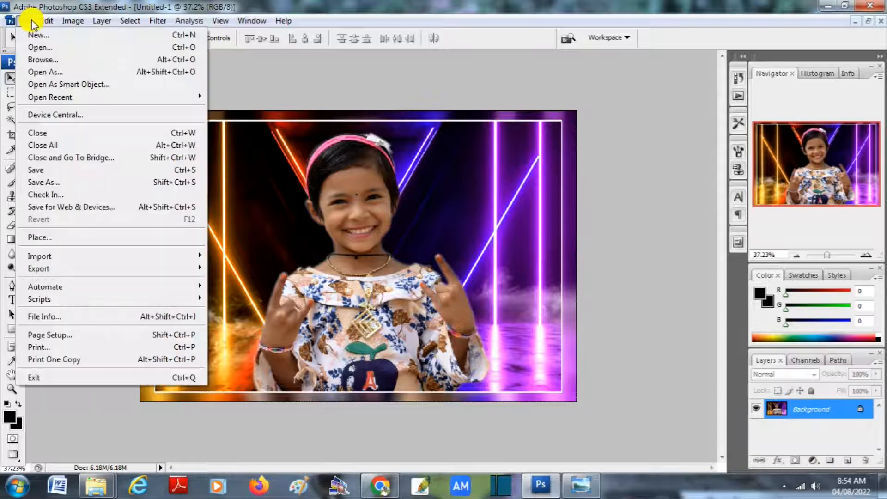
pyautogui.click(69, 180)
pyautogui.click(37, 101)
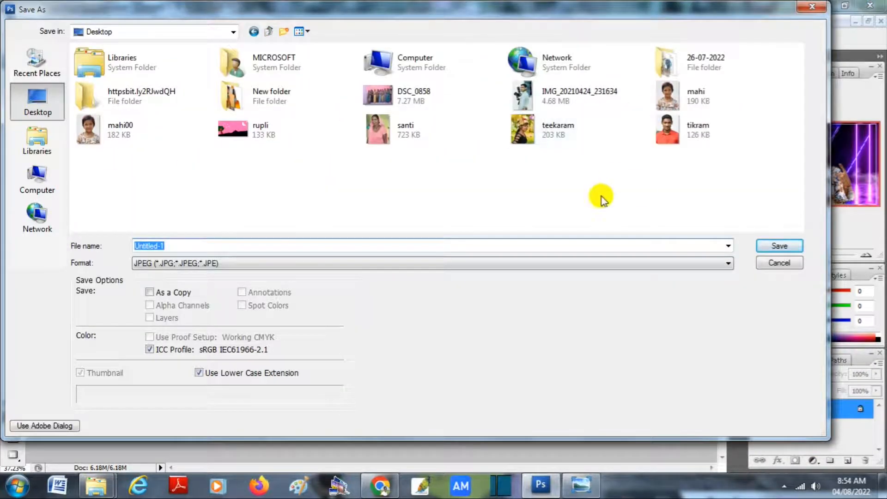
pyautogui.doubleClick(402, 60)
pyautogui.doubleClick(377, 89)
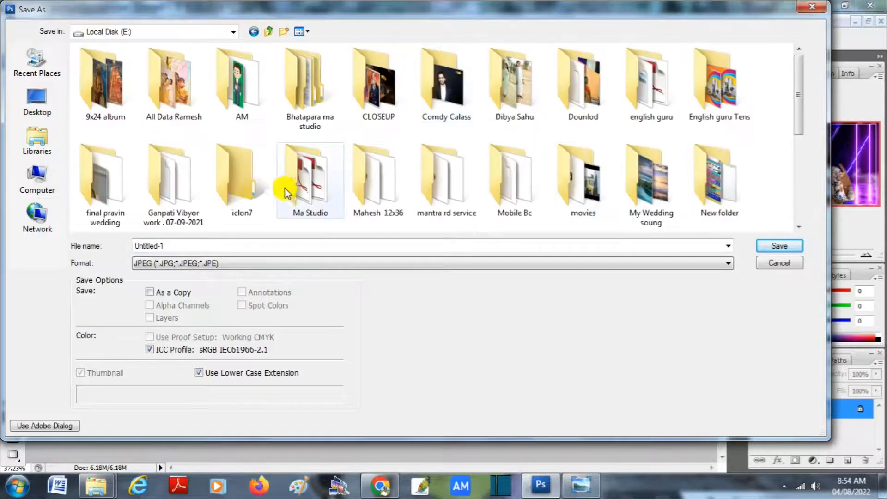
# Create a new folder on Local Disk (E:) and name it with the girl's first name.
pyautogui.scroll(-5, 284, 183)
pyautogui.scroll(1, 610, 185)
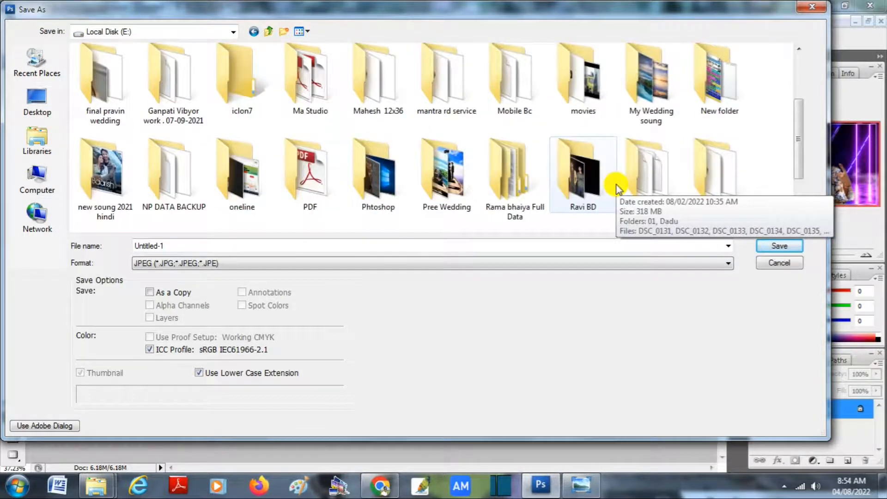
pyautogui.scroll(-1, 316, 207)
pyautogui.rightClick(680, 162)
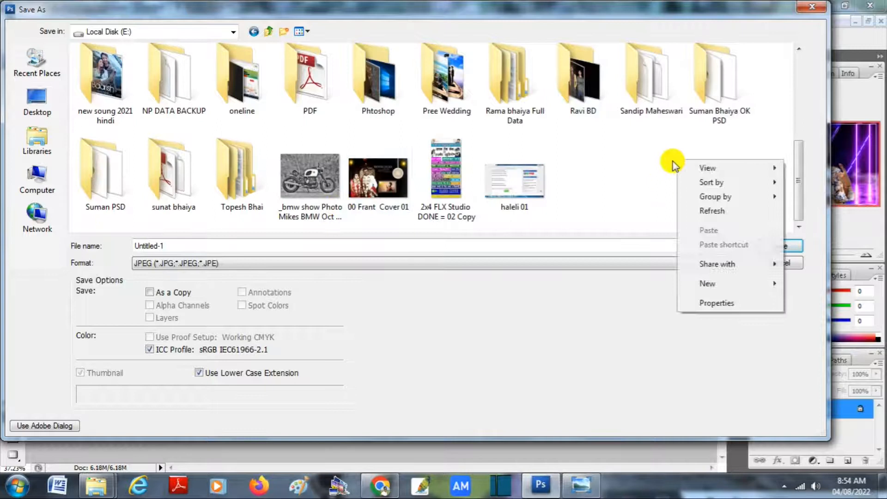
pyautogui.click(614, 178)
pyautogui.rightClick(609, 165)
pyautogui.moveTo(639, 289)
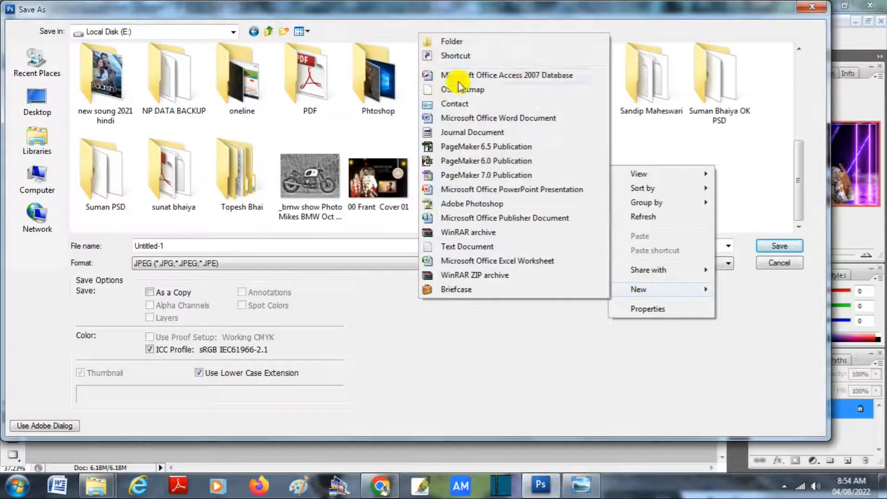
pyautogui.click(445, 41)
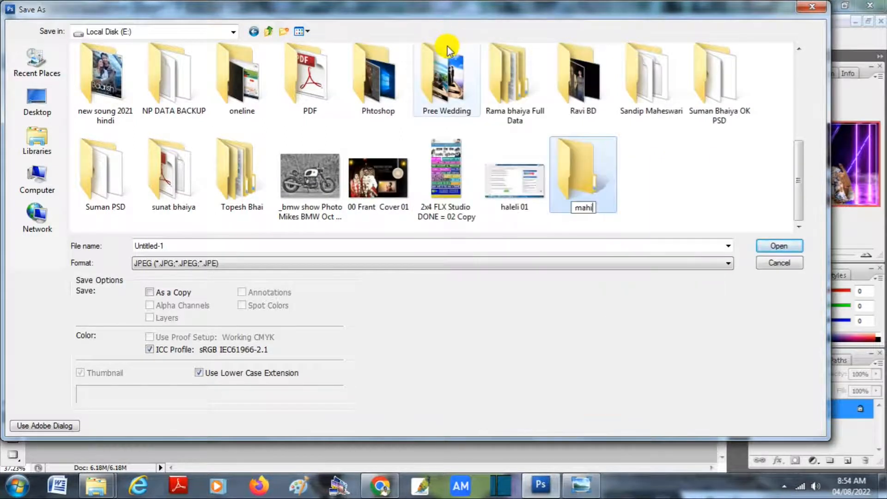
pyautogui.press('Return')
# Save the picture in the new folder as JPEG file 01 with Maximum quality 12.
pyautogui.doubleClick(610, 176)
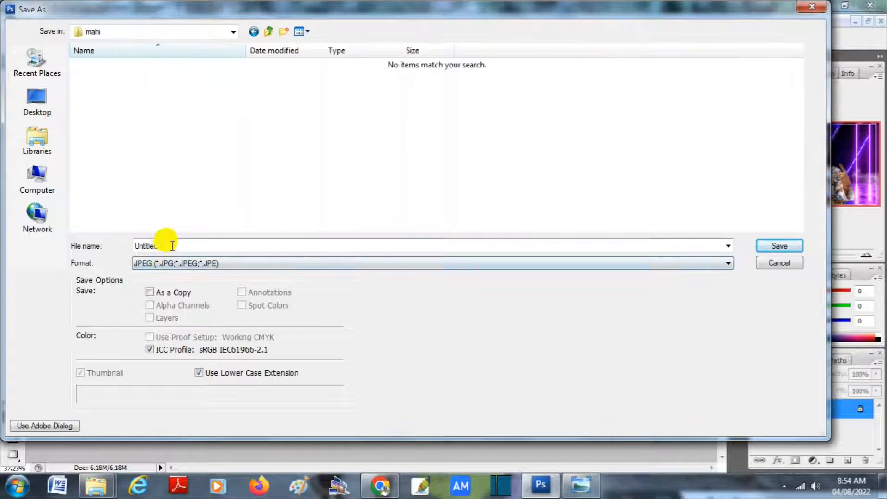
pyautogui.click(166, 246)
pyautogui.write('01')
pyautogui.press('Return')
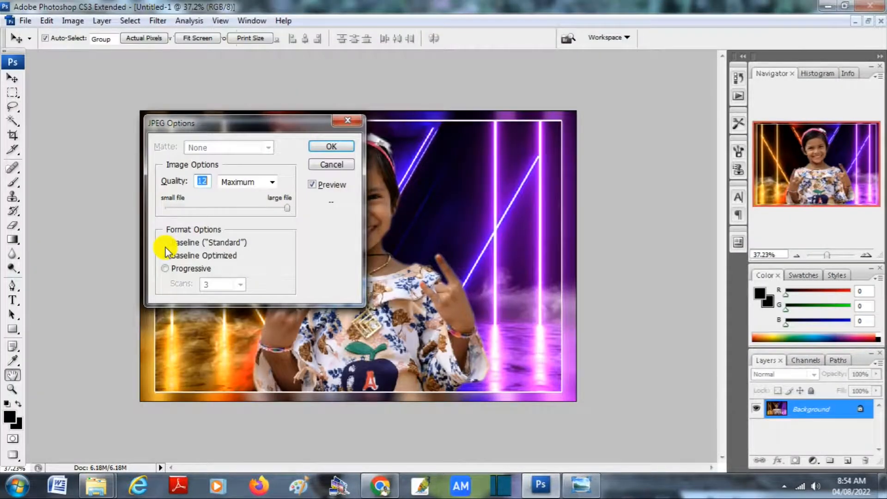
pyautogui.press('Return')
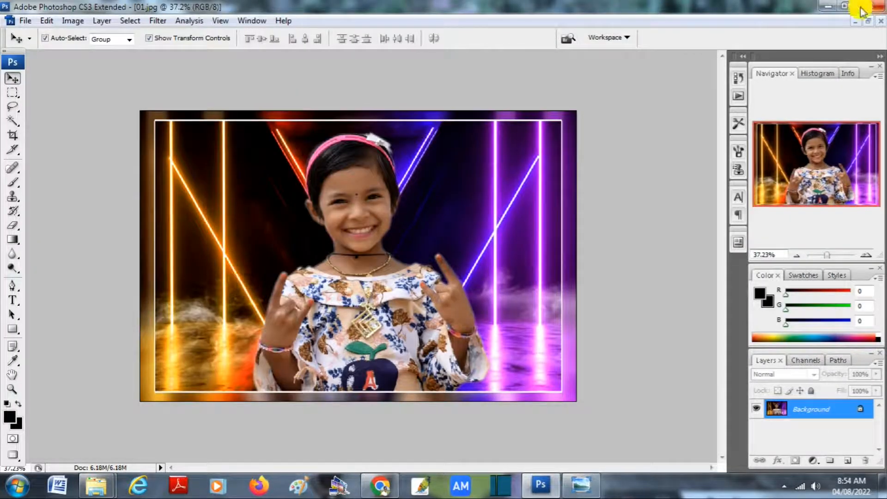
# Switch to Windows Explorer and open the newly created folder on Local Disk (E:).
pyautogui.moveTo(96, 485)
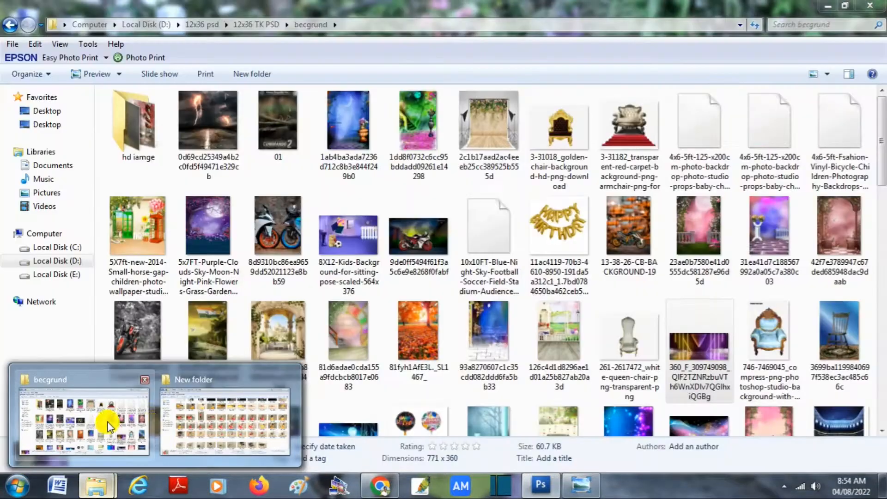
pyautogui.click(104, 420)
pyautogui.click(13, 20)
pyautogui.click(13, 21)
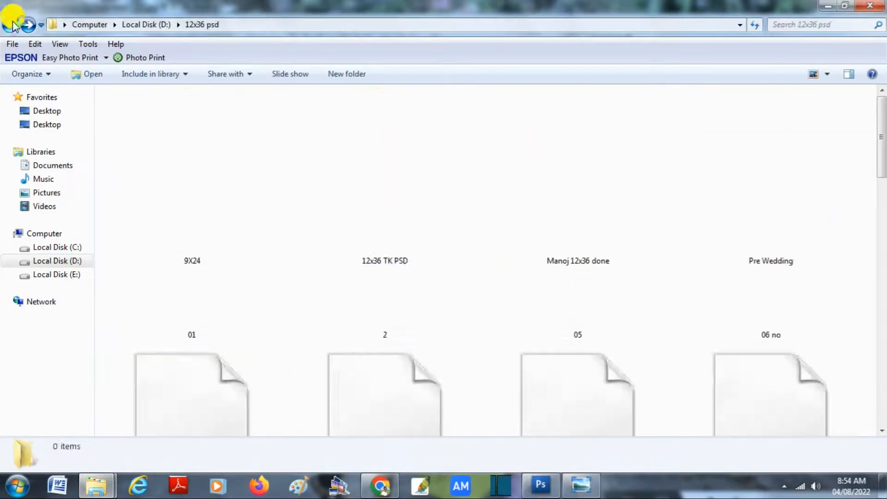
pyautogui.click(19, 25)
pyautogui.click(19, 25)
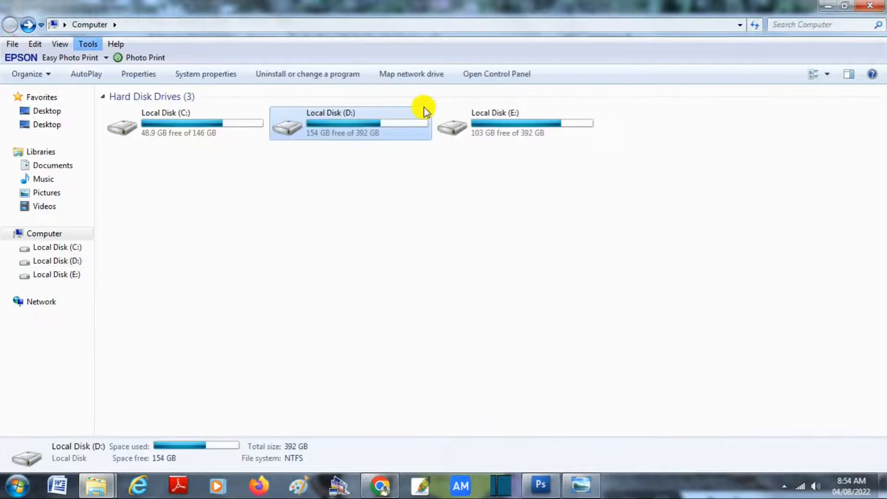
pyautogui.doubleClick(467, 121)
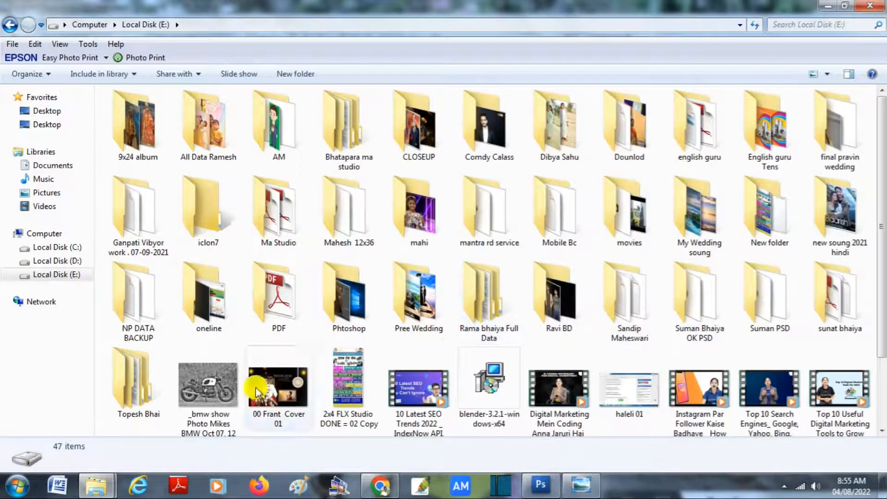
pyautogui.click(218, 294)
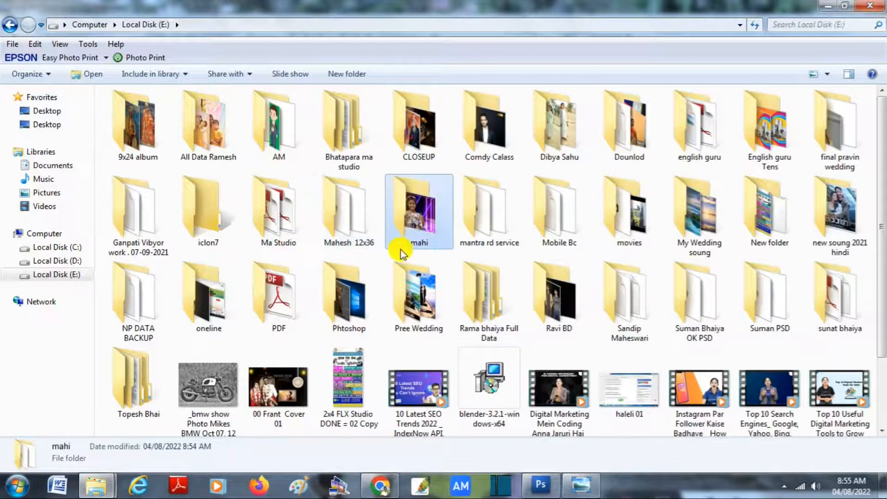
pyautogui.doubleClick(418, 210)
# Open the saved picture 01 in Windows Photo Viewer and view it full screen as a slide show.
pyautogui.doubleClick(131, 114)
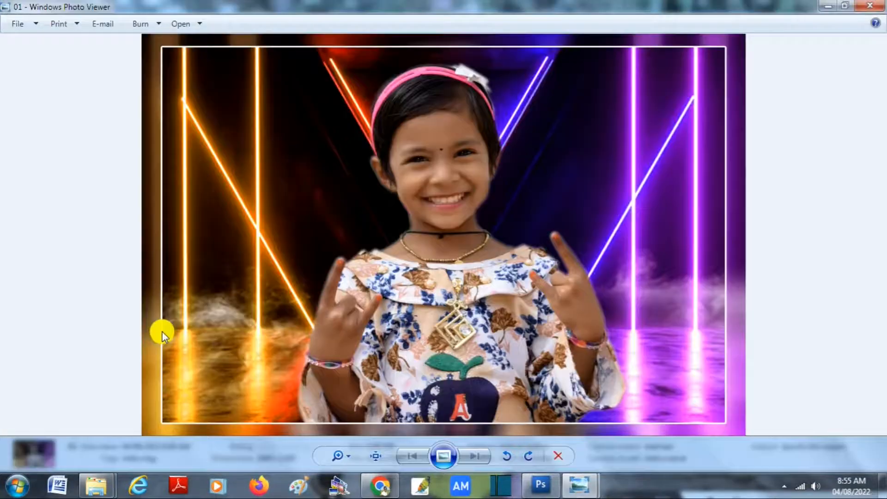
pyautogui.click(445, 451)
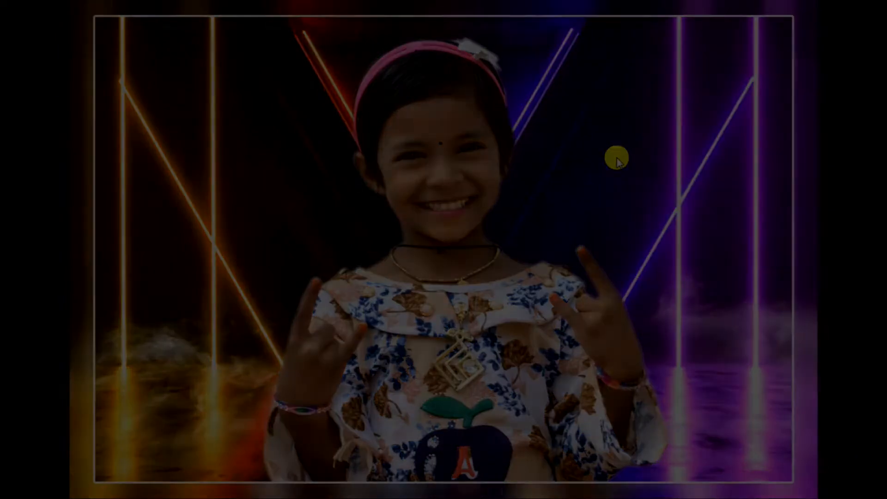
pyautogui.rightClick(617, 158)
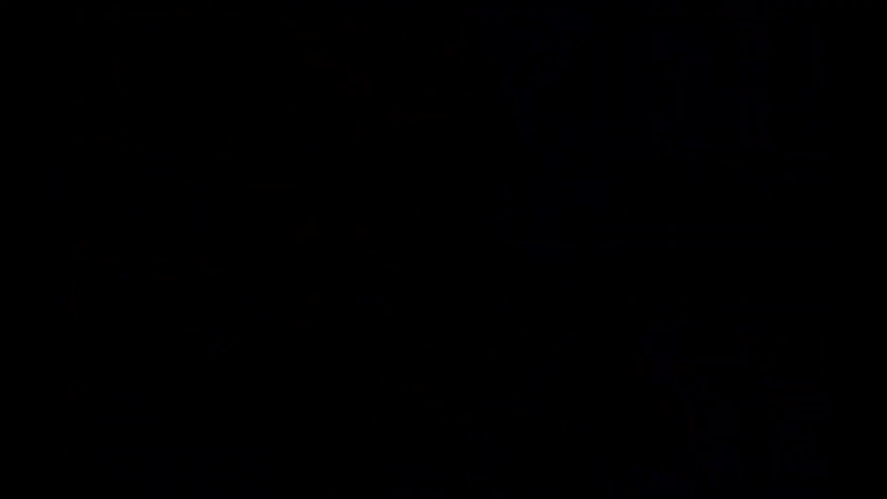